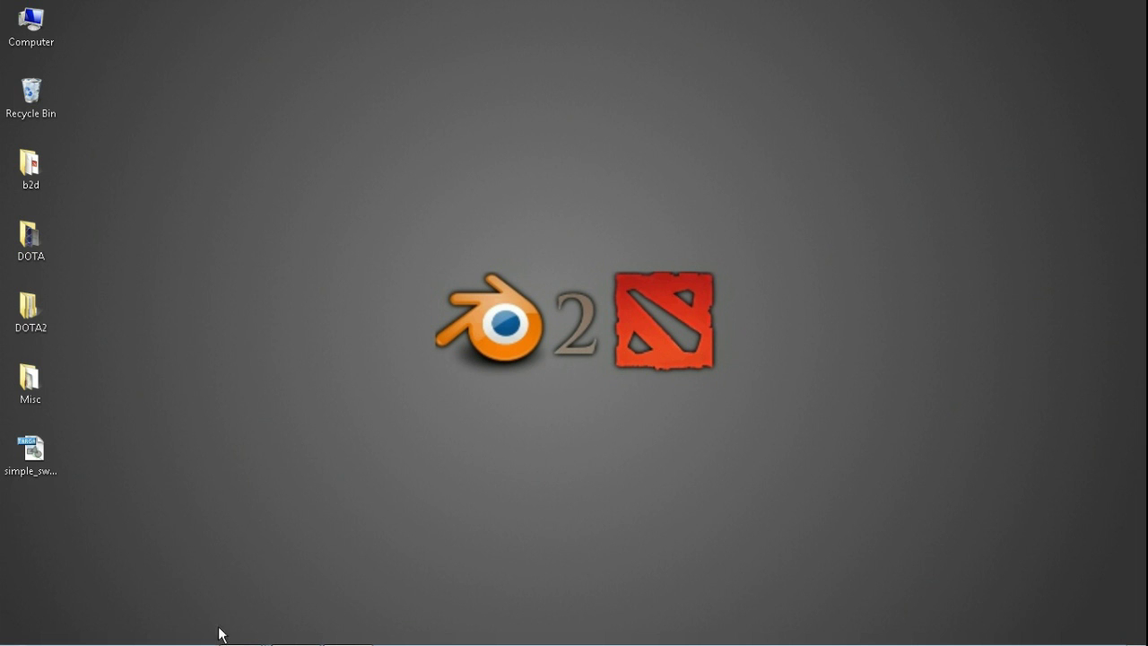
- Switch to Blender and change the painted sword from Texture Paint to Edit Mode
mouse_move(264, 628)
left_click(347, 628)
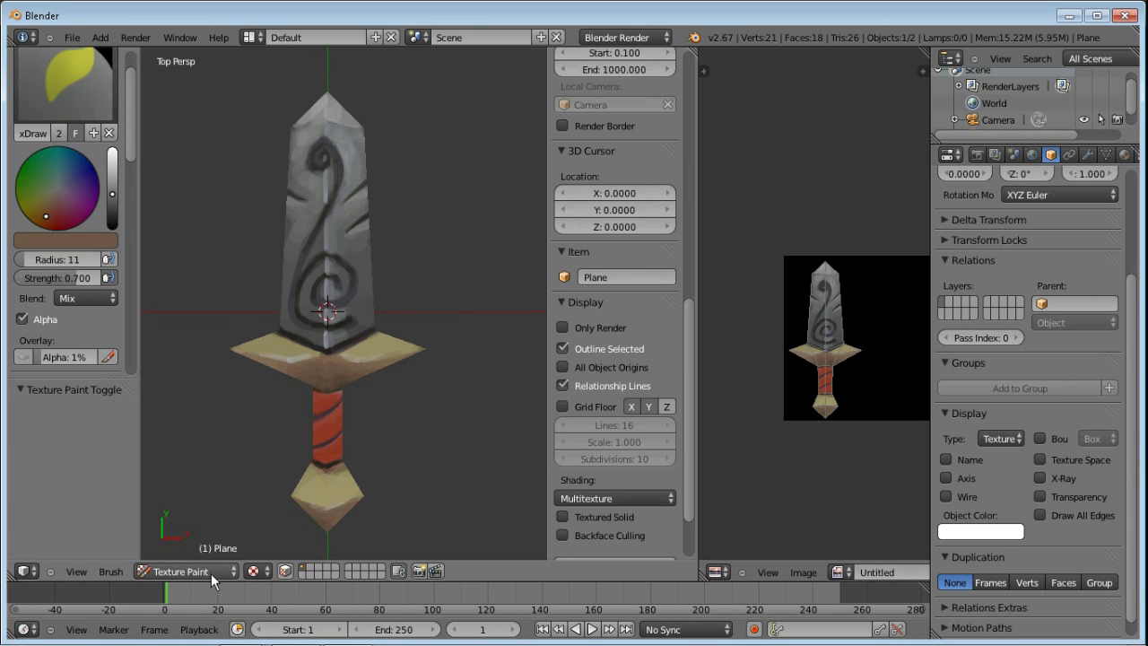
left_click(188, 571)
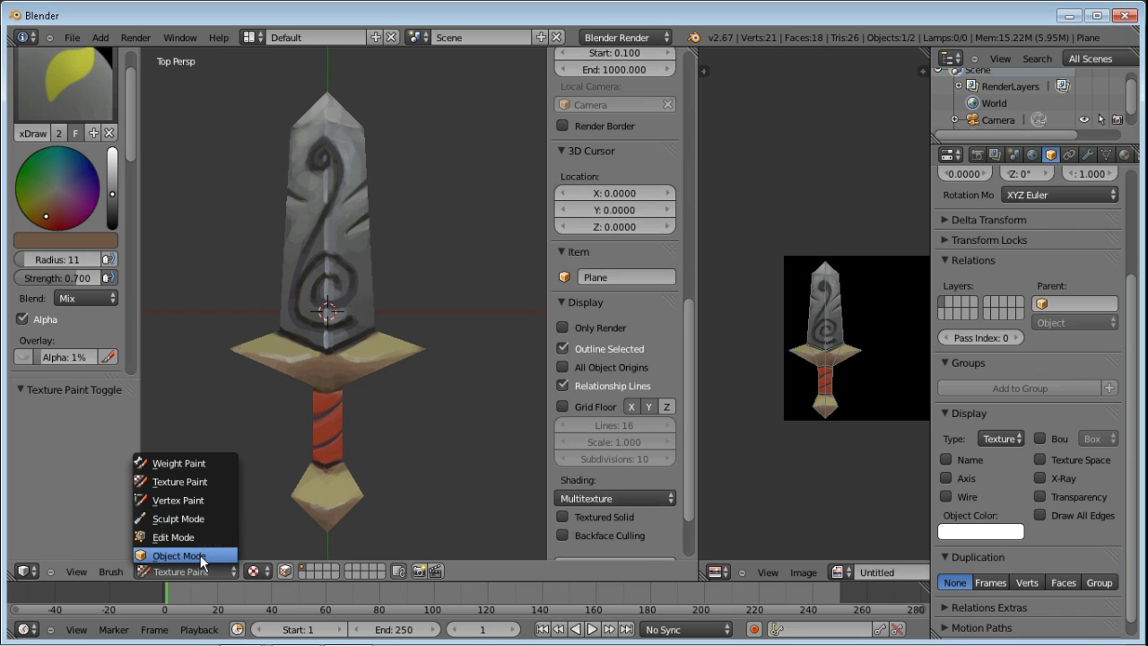
left_click(201, 537)
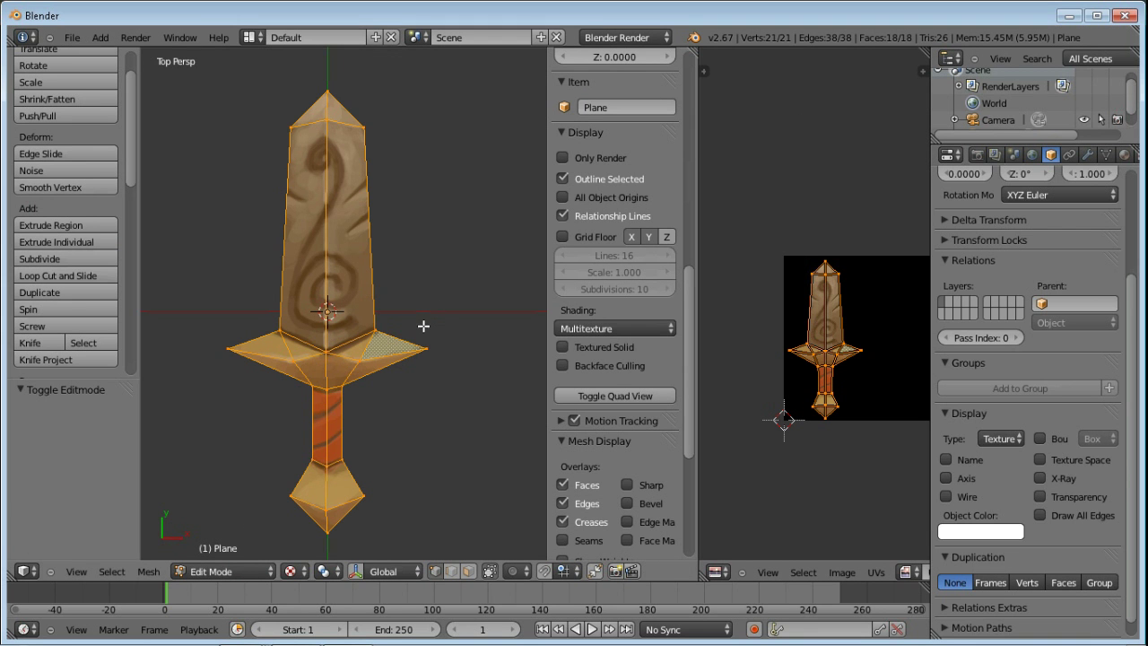
- Set the sword's 3D view to the top view in orthographic projection
middle_click_drag(456, 281, 461, 443)
middle_click_drag(424, 406, 422, 392)
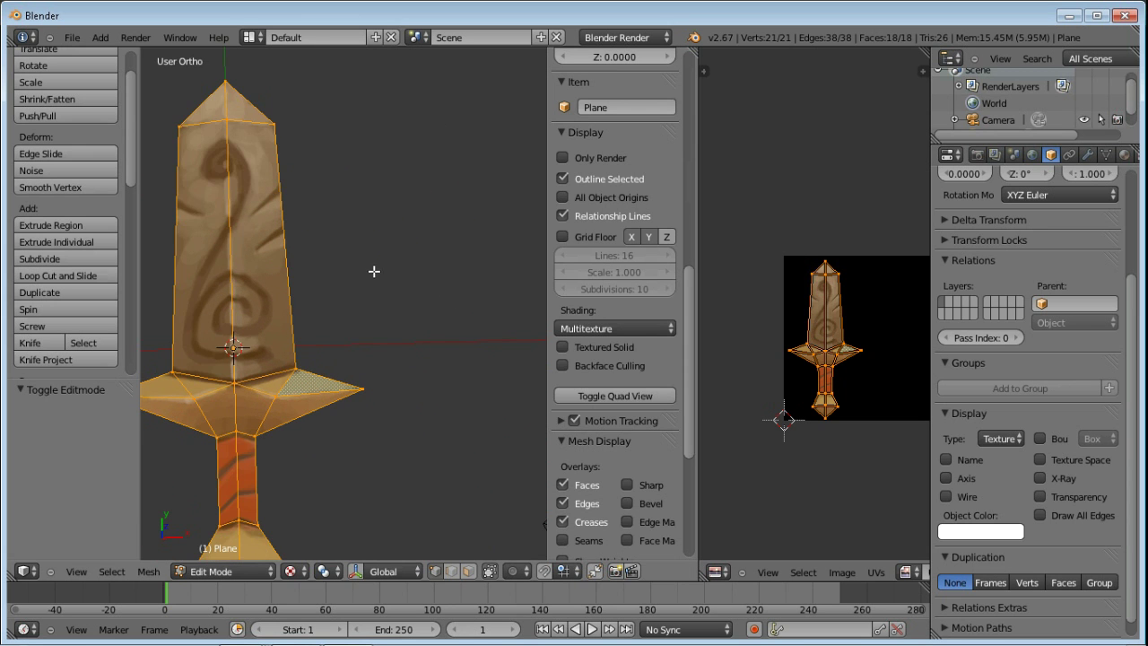
key("KP_5")
middle_click_drag(394, 333, 441, 335, "shift")
scroll(439, 391, "down", 2)
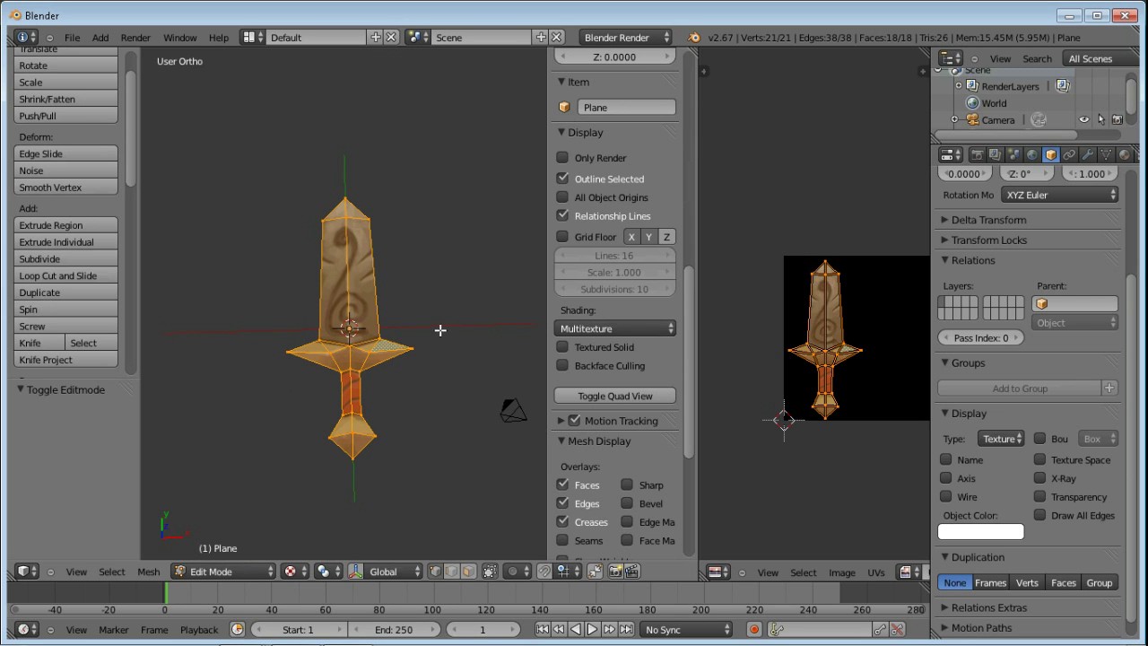
key("KP_5")
key("KP_5")
key("KP_7")
scroll(417, 363, "up", 3)
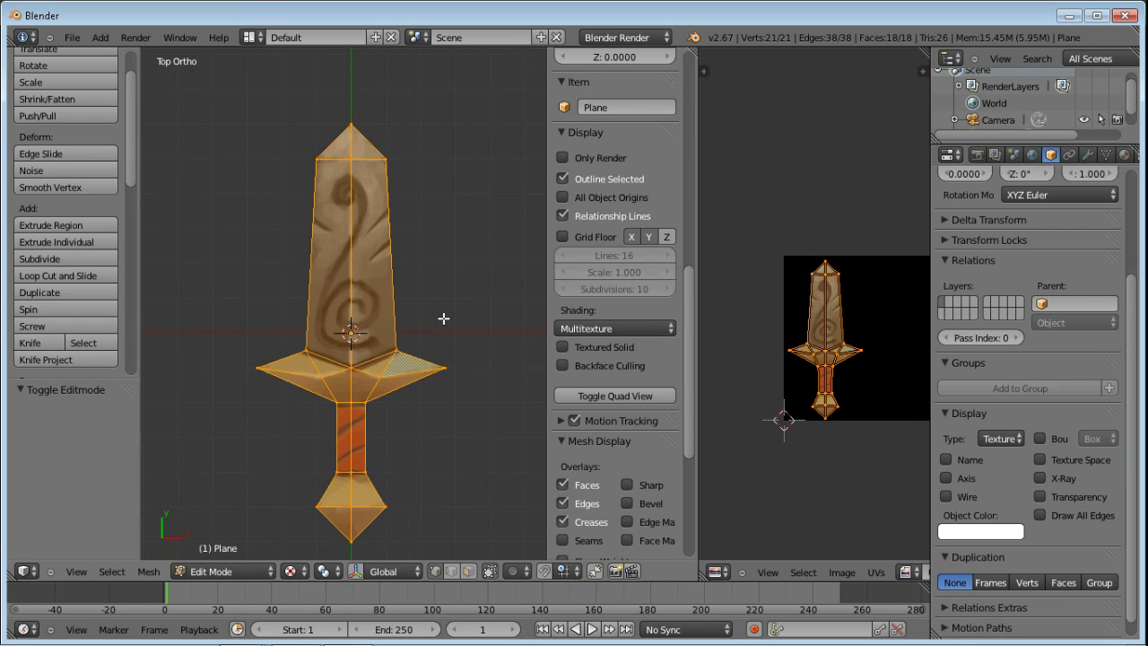
scroll(438, 309, "up", 1)
key("KP_5")
key("KP_5")
middle_click_drag(426, 315, 429, 340, "ctrl")
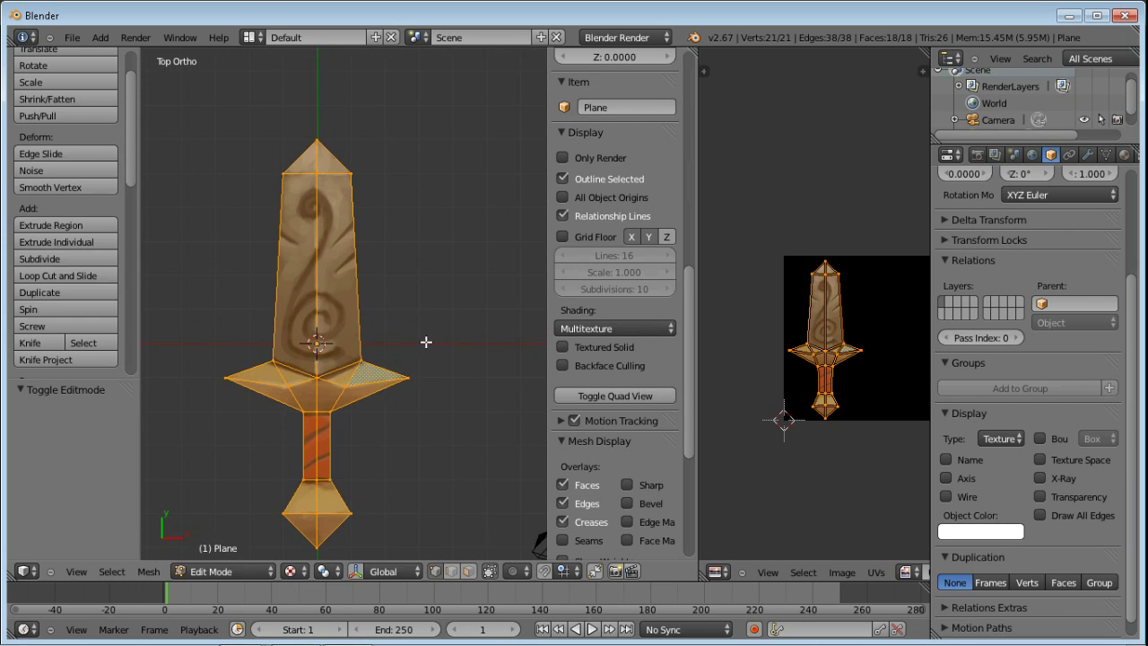
- Set the editor area beside the 3D view to the UV/Image Editor, keeping the sword in Edit Mode
key("Tab")
key("Tab")
left_click(715, 572)
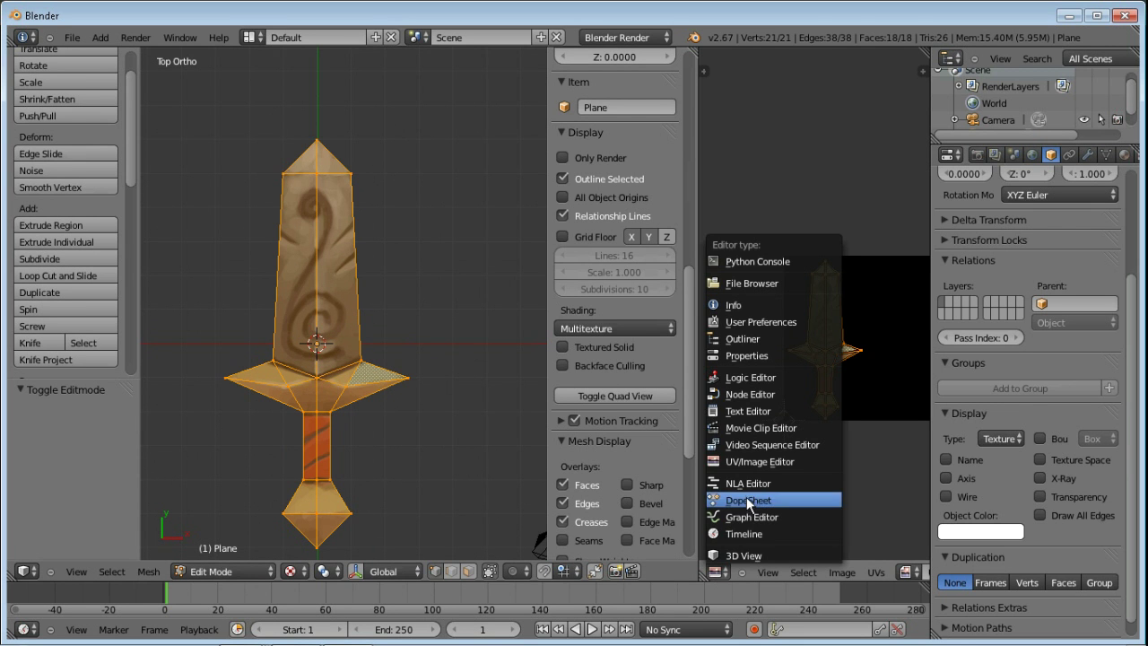
left_click(756, 461)
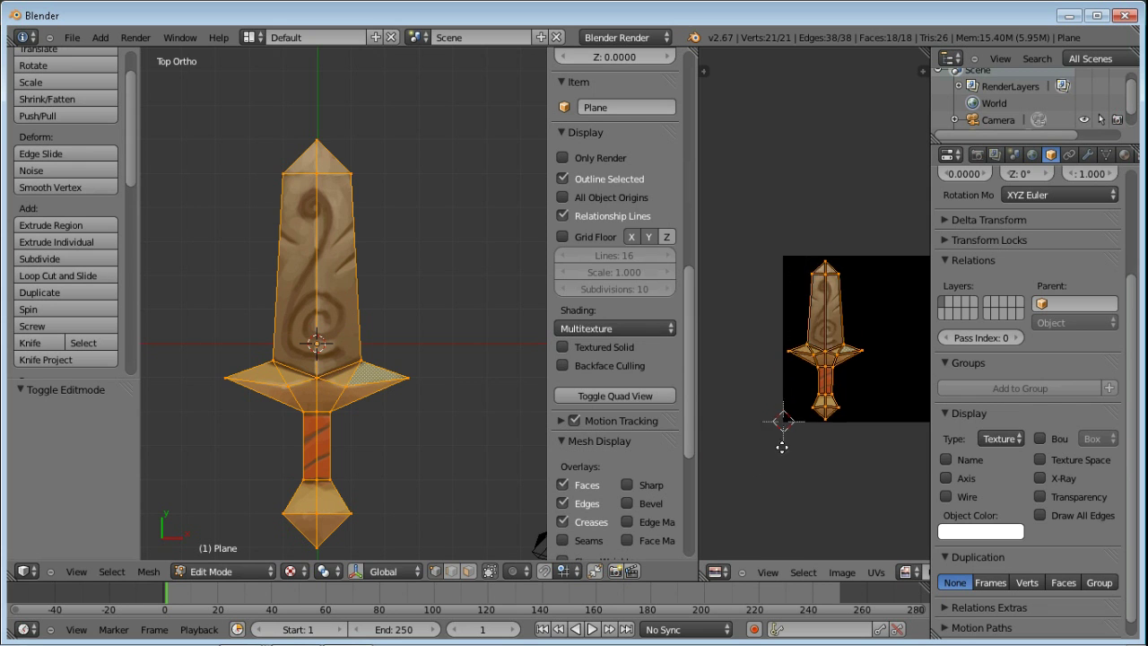
- Examine how the sword's UV layout fits over its painted texture and compare it with the model
scroll(777, 448, "up", 2)
scroll(833, 359, "up", 1)
middle_click_drag(833, 359, 762, 377)
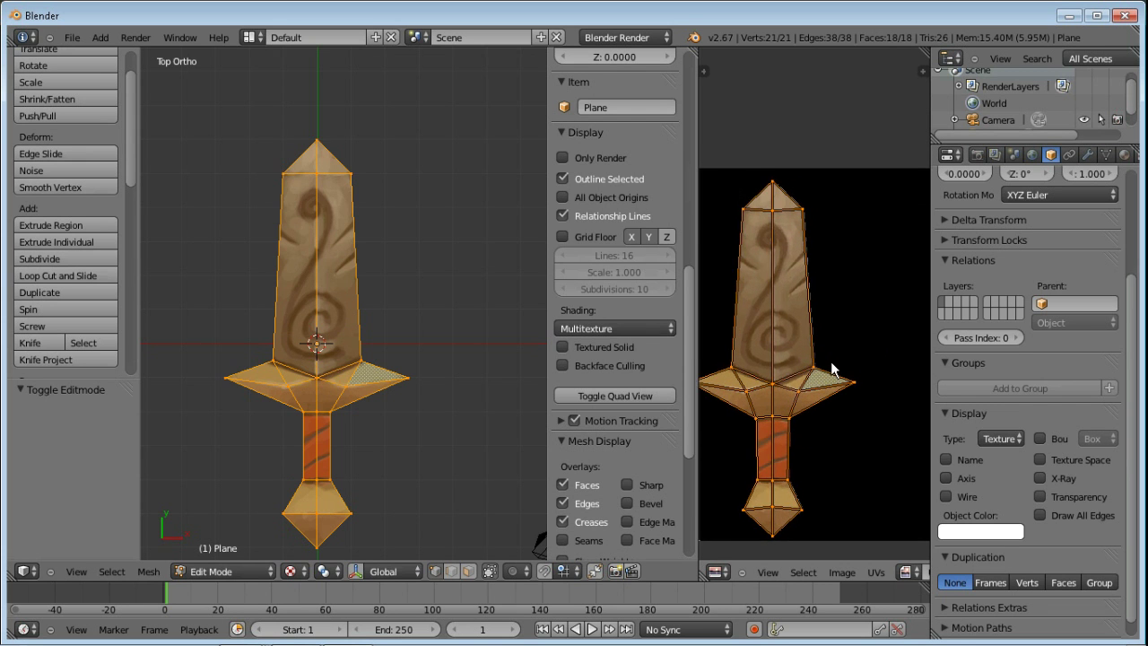
scroll(790, 443, "down", 3)
scroll(835, 400, "up", 4)
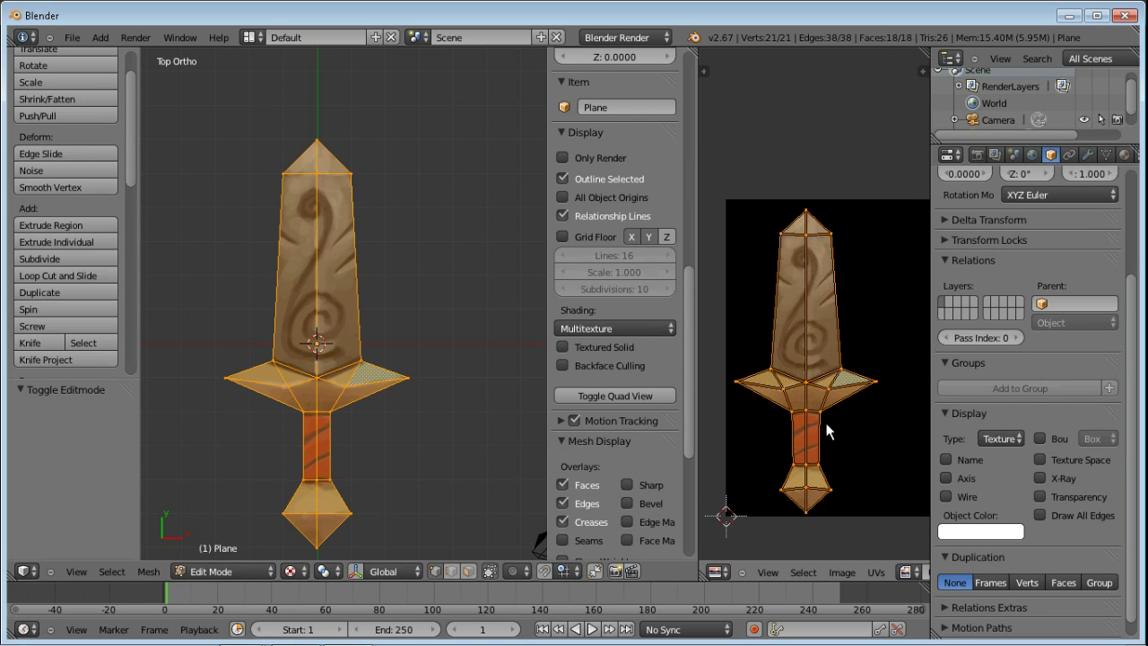
scroll(834, 399, "down", 3)
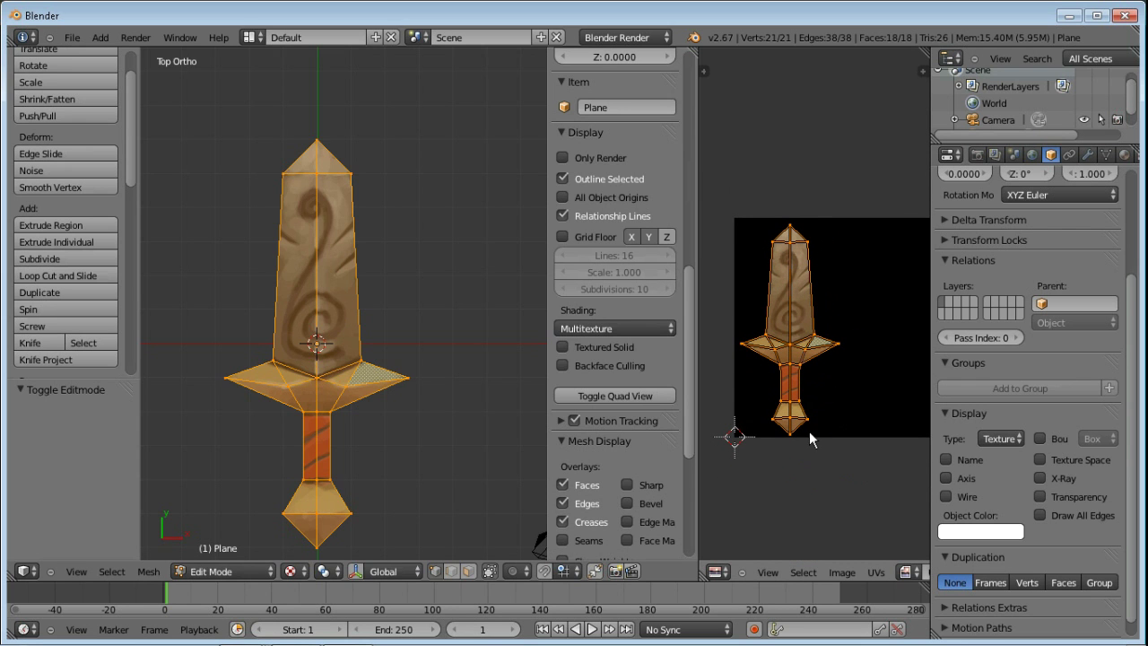
scroll(824, 378, "up", 2)
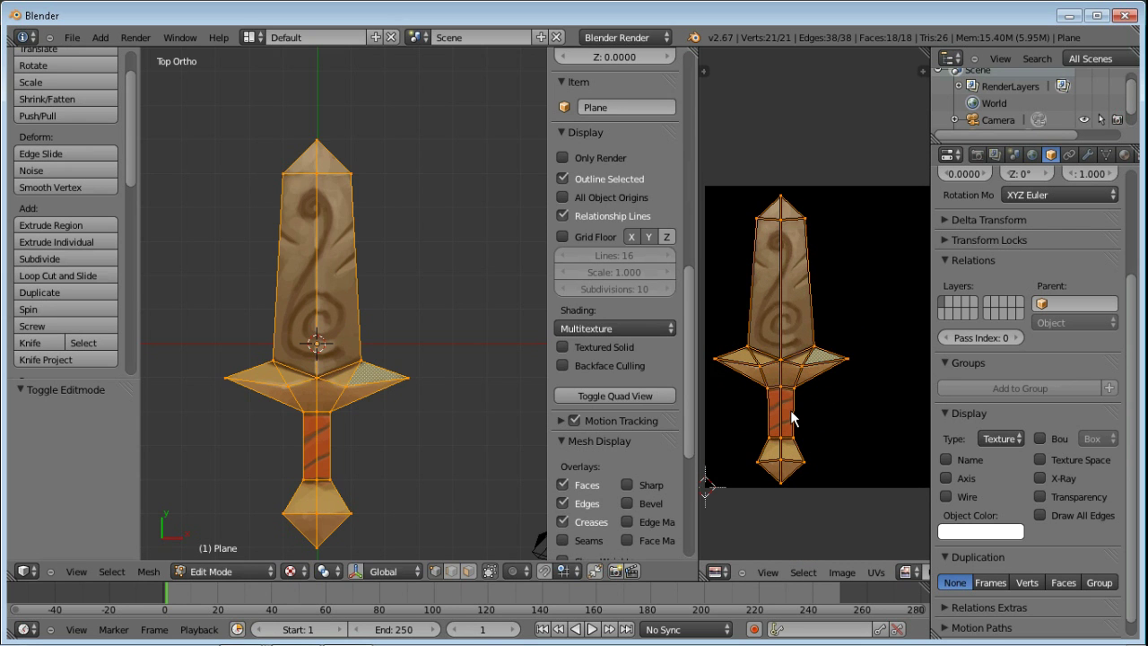
scroll(805, 359, "down", 3)
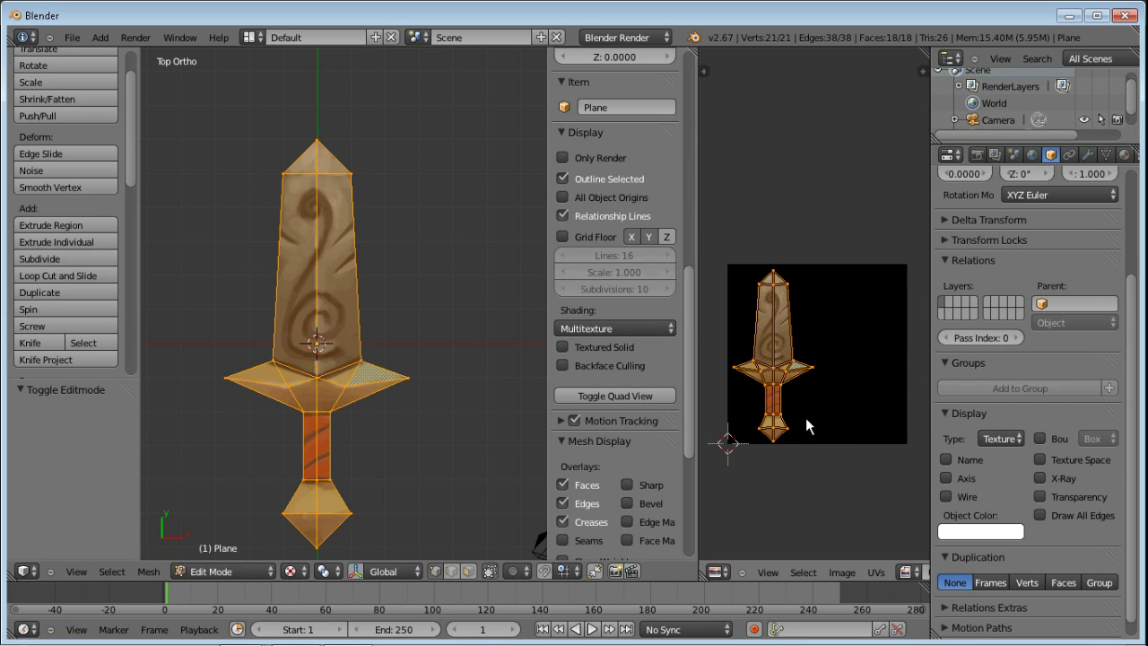
scroll(325, 418, "up", 2)
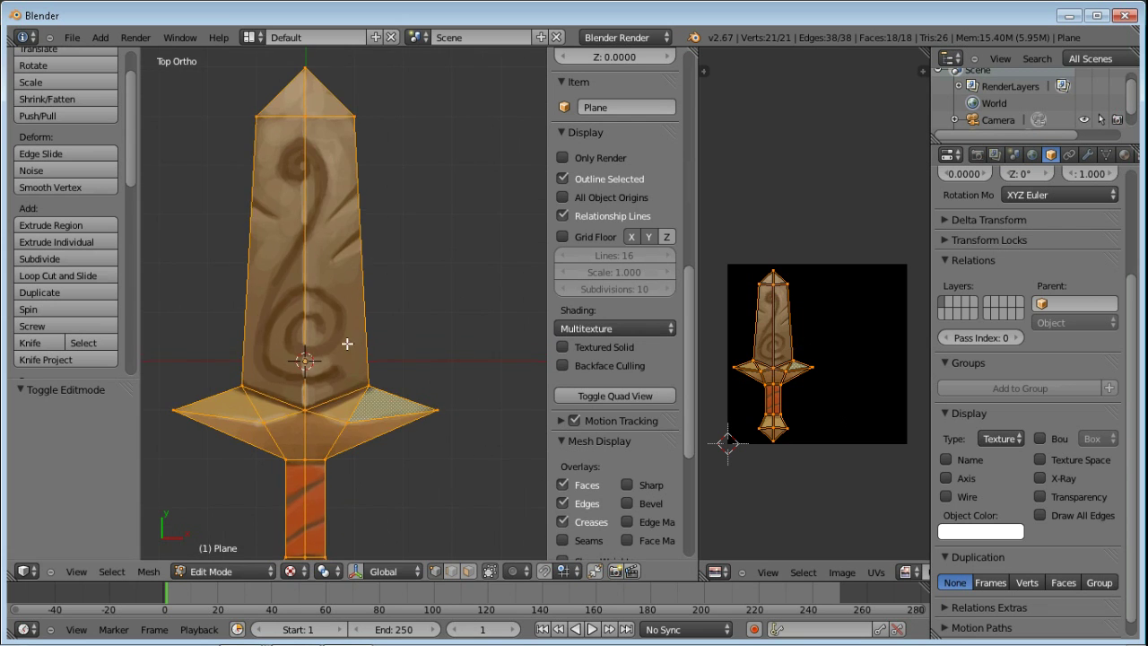
scroll(348, 344, "down", 2)
scroll(354, 367, "up", 2)
scroll(357, 415, "down", 2)
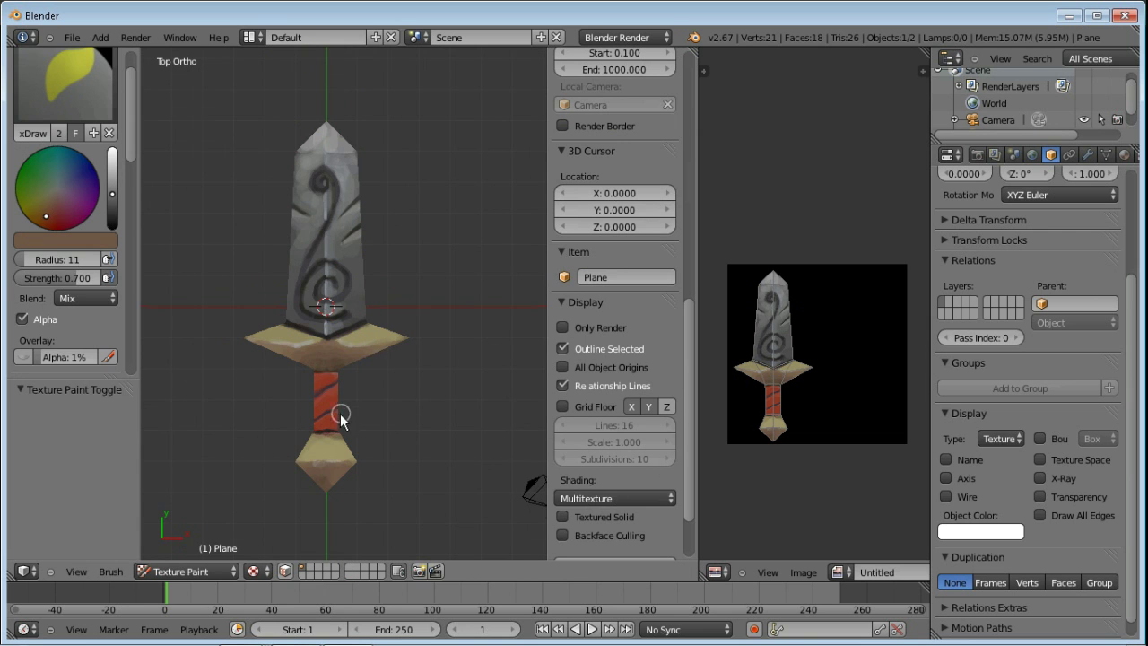
- Switch the sword from Texture Paint to Object Mode
scroll(225, 524, "up", 2)
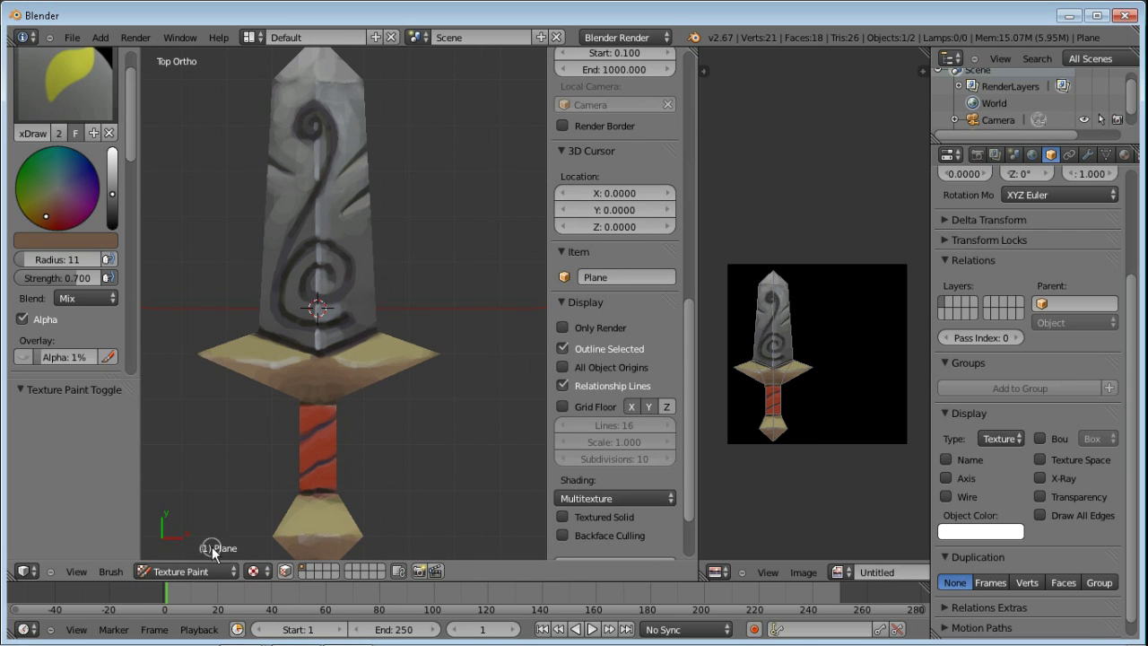
left_click(193, 571)
left_click(201, 553)
scroll(316, 359, "down", 2)
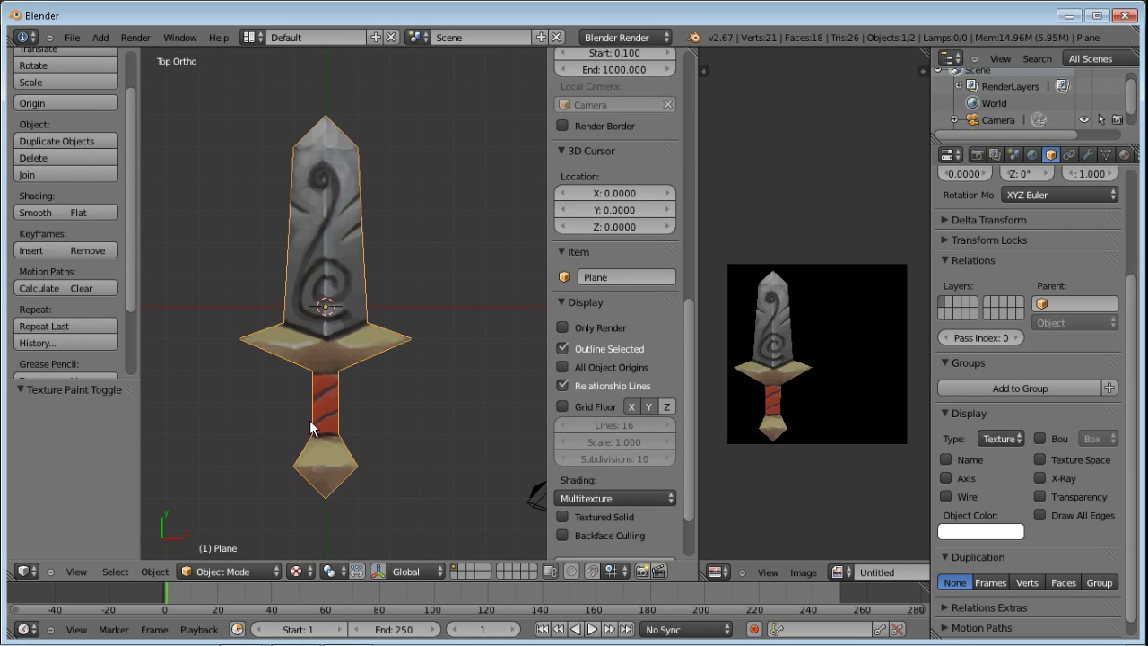
key("Tab")
key("Tab")
scroll(308, 418, "up", 1)
scroll(341, 338, "down", 2)
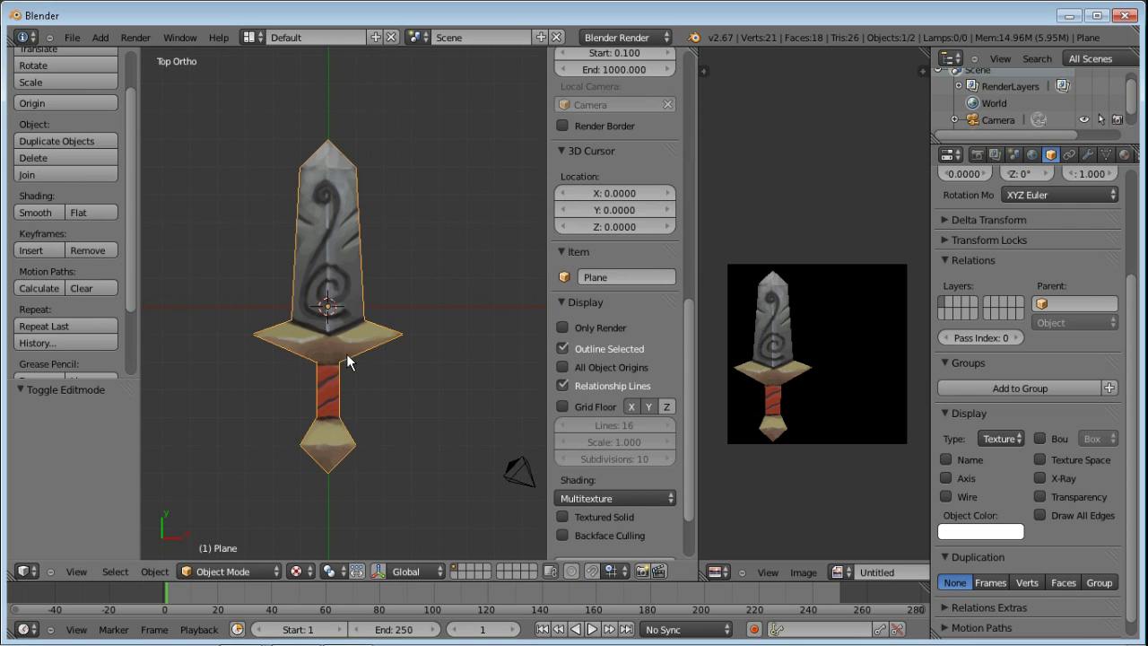
- Duplicate the sword in place and move the copy to the second layer
key("shift+d")
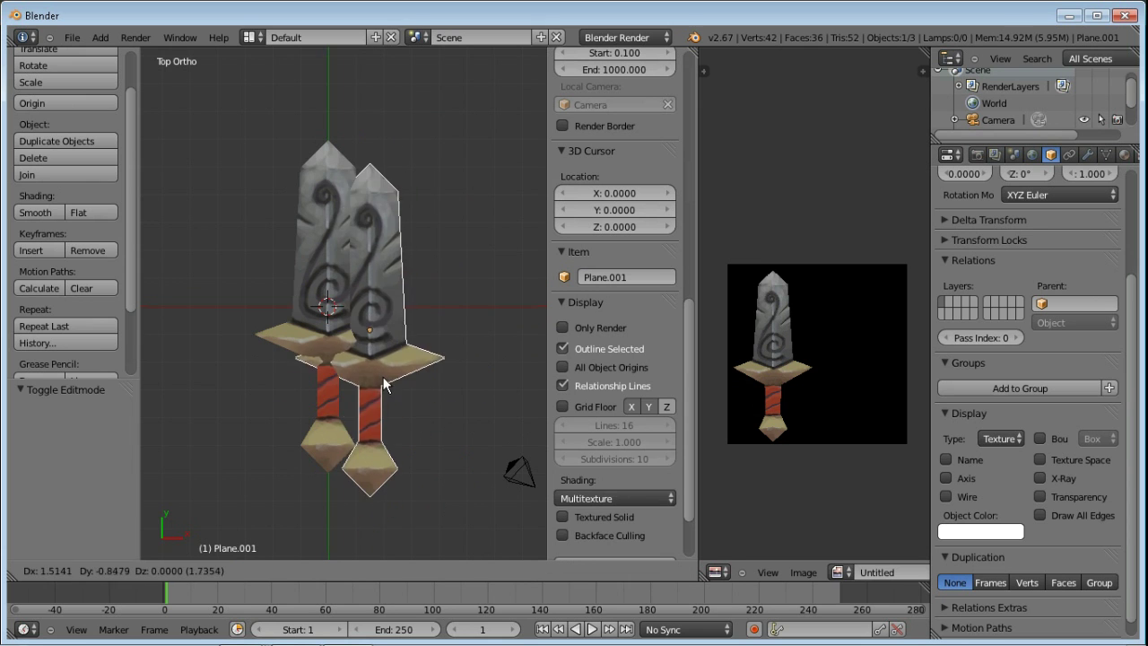
right_click(384, 372)
key("m")
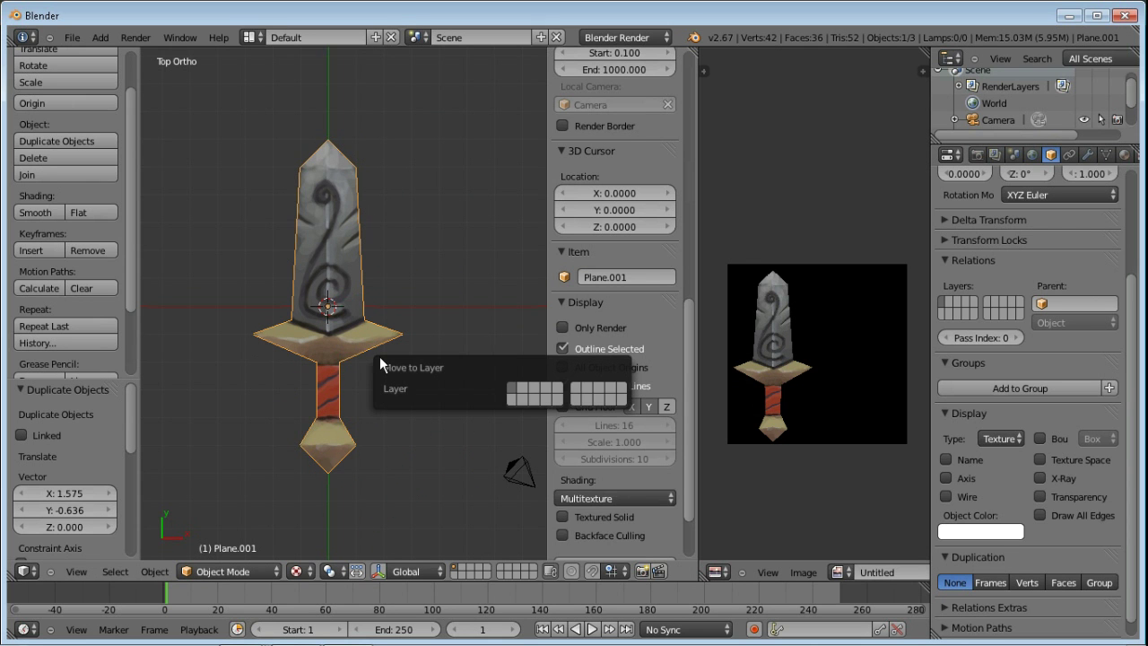
left_click(524, 389)
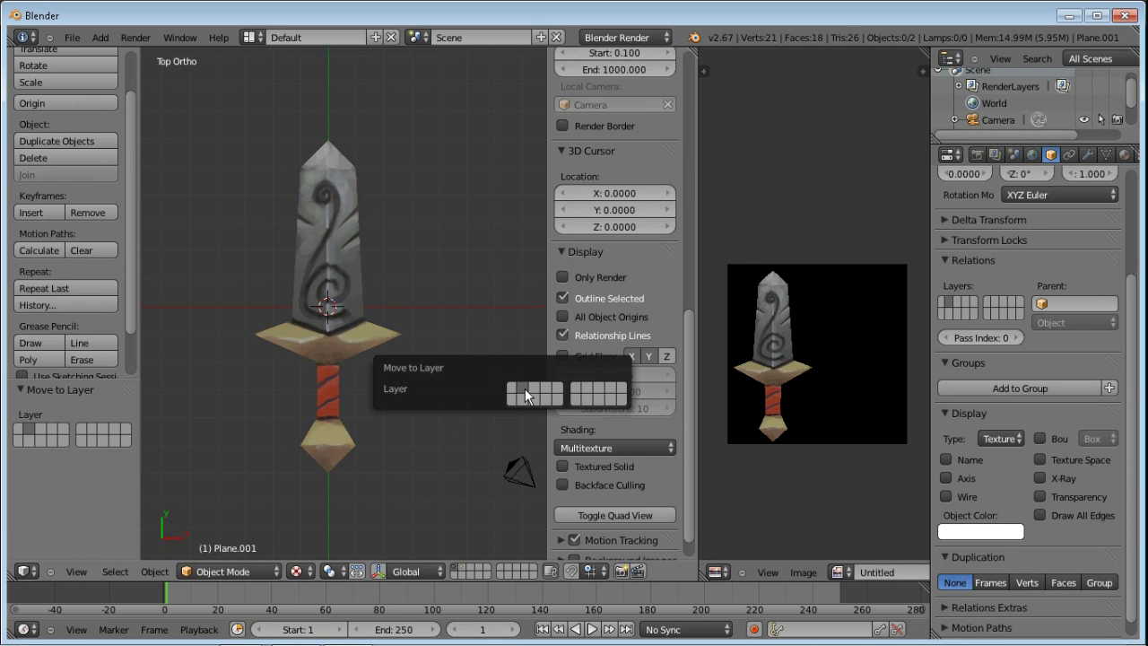
- Select the original sword on the first layer and check its object name in the object properties
right_click(341, 343)
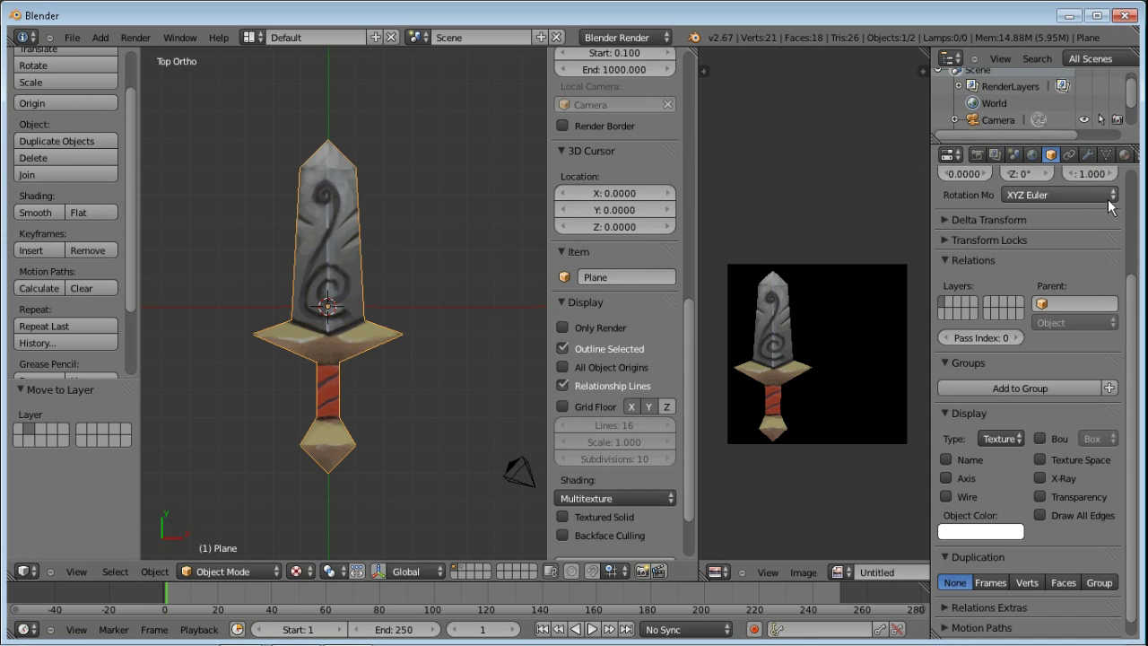
left_click_drag(1132, 284, 1136, 180)
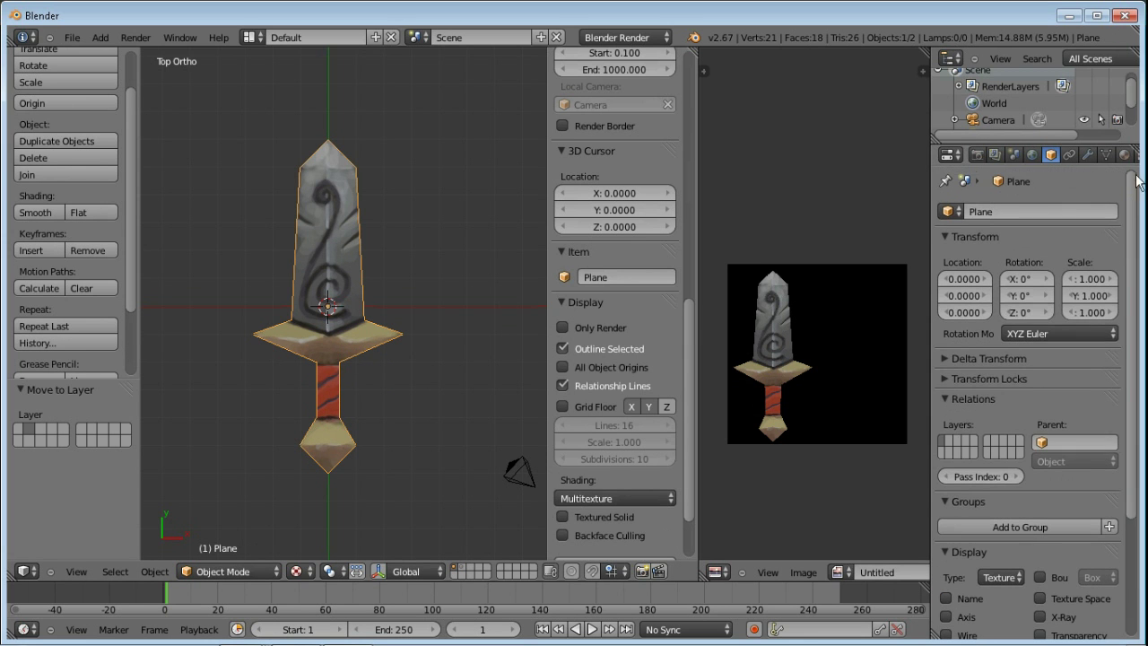
left_click(1009, 212)
key("Return")
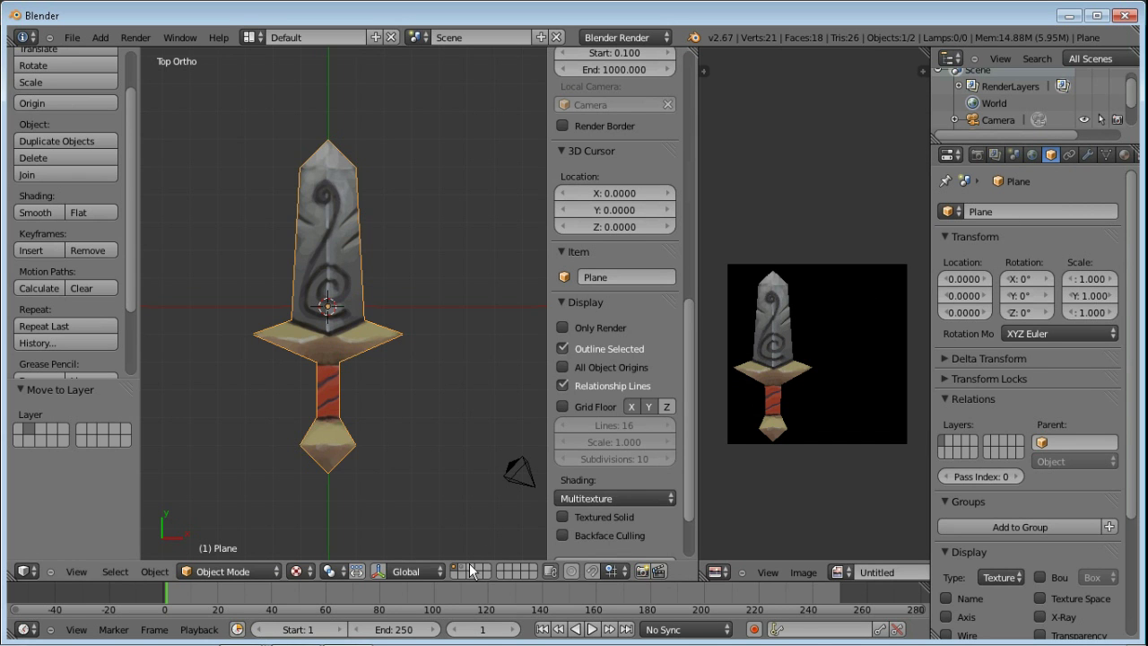
- Show only the second layer and put the duplicated sword into Edit Mode
key("2")
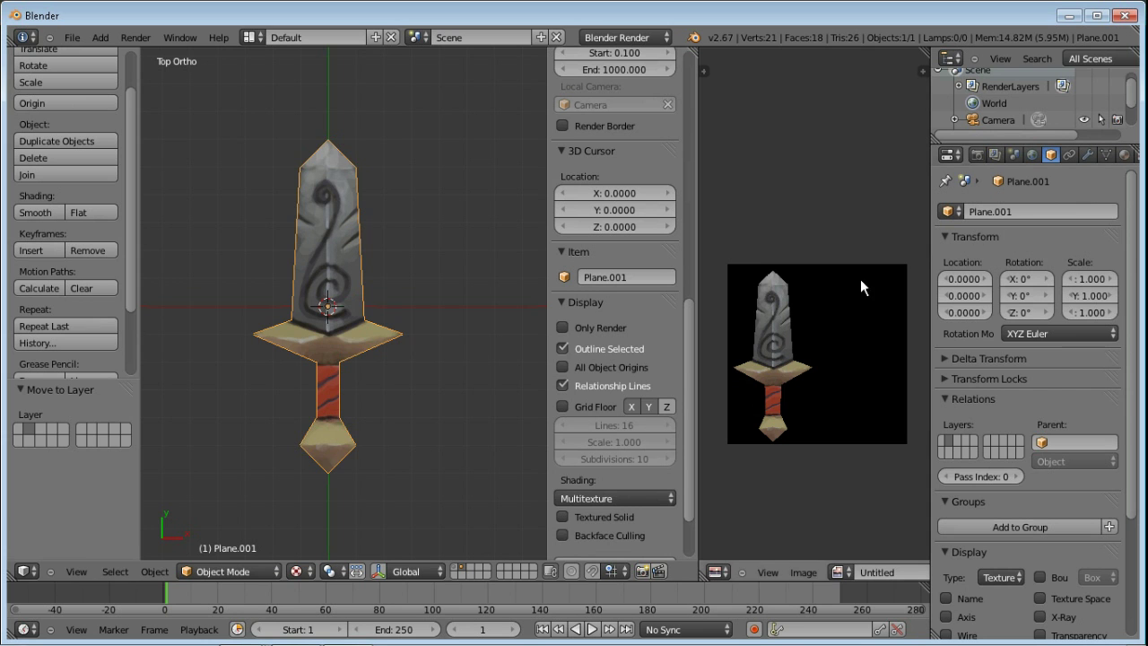
scroll(350, 377, "down", 1)
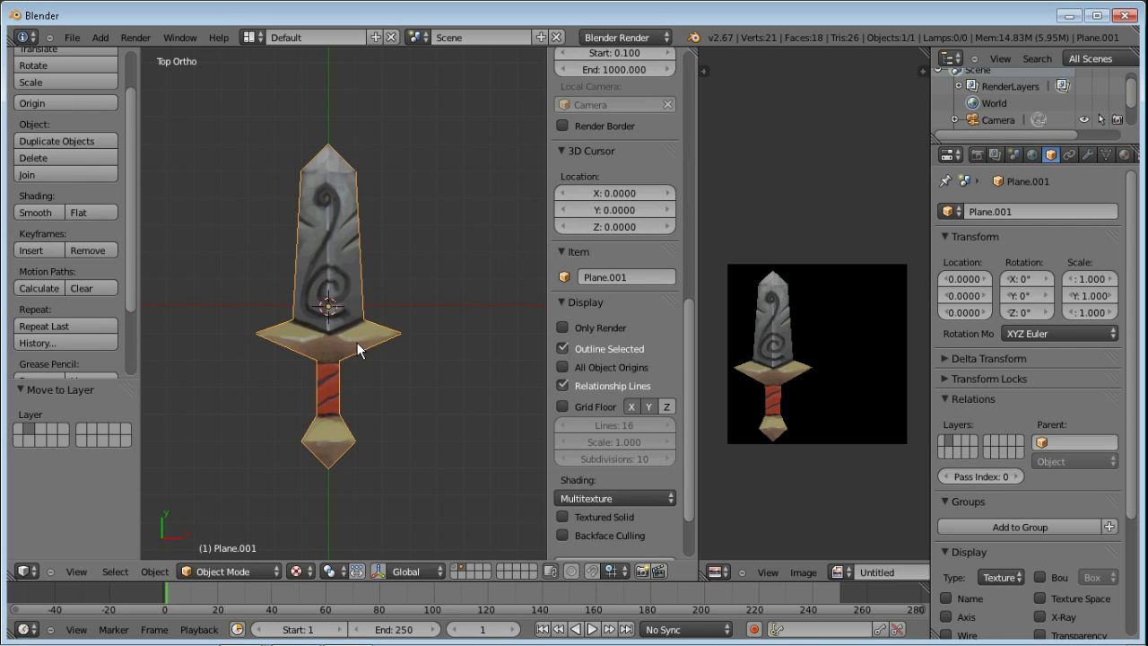
key("Tab")
scroll(351, 389, "up", 4)
scroll(384, 314, "down", 1)
scroll(350, 359, "up", 2)
- Mark the two edges where the blade meets the guard as a UV seam on the duplicated sword
left_click(452, 571)
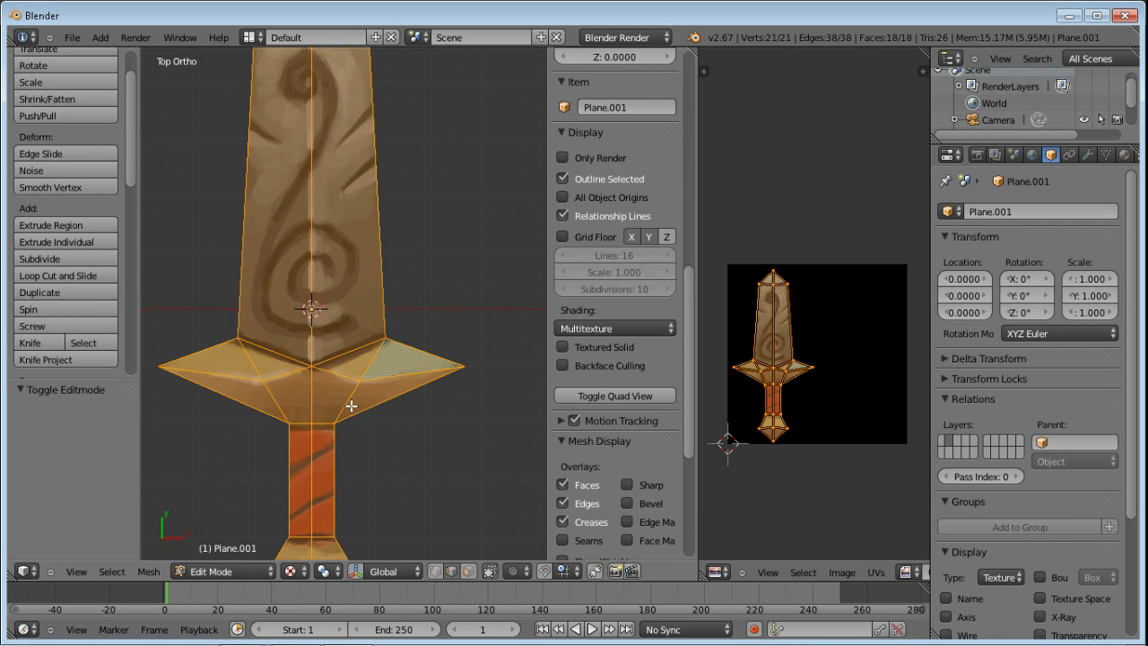
right_click(287, 355)
right_click(339, 355, "shift")
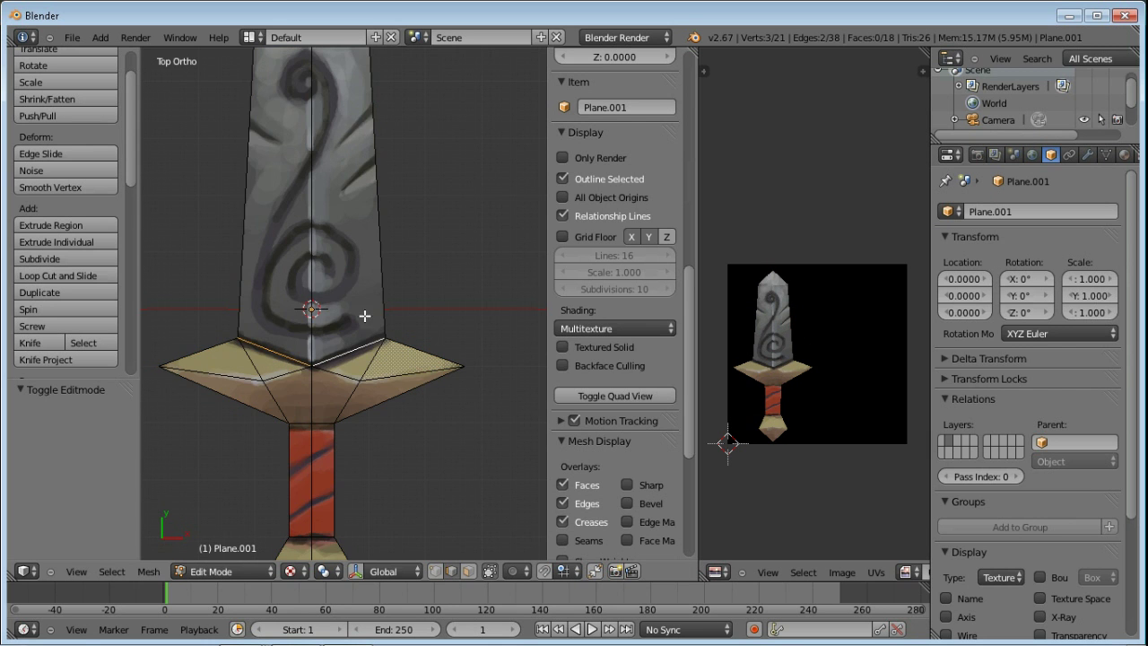
scroll(359, 310, "down", 2)
scroll(397, 461, "up", 3)
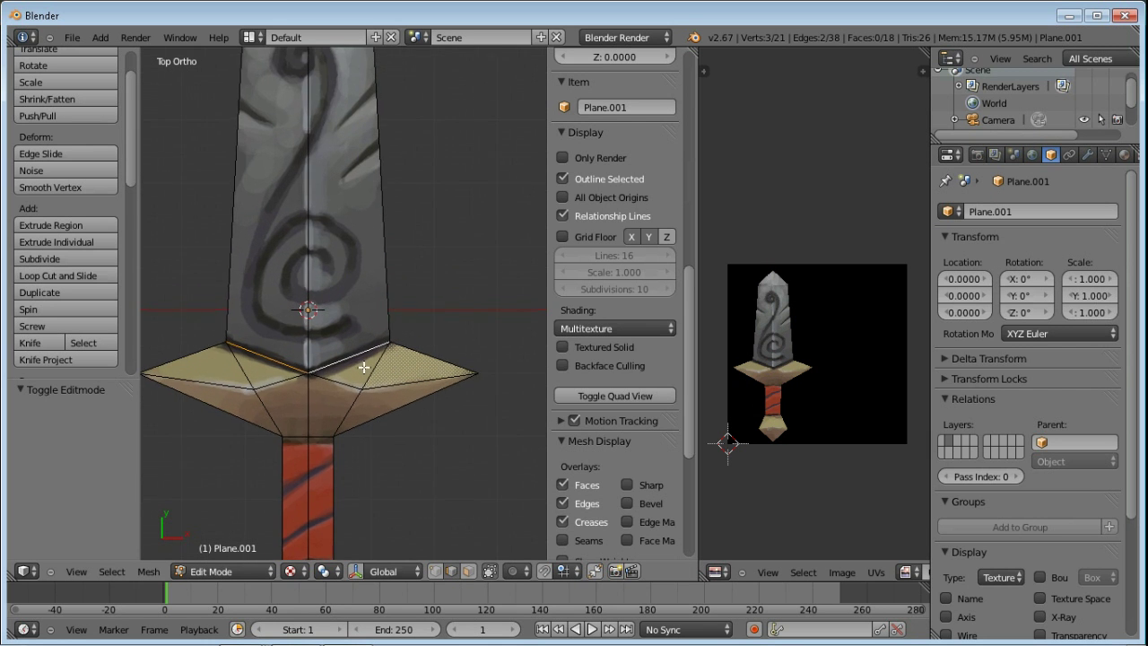
key("ctrl+e")
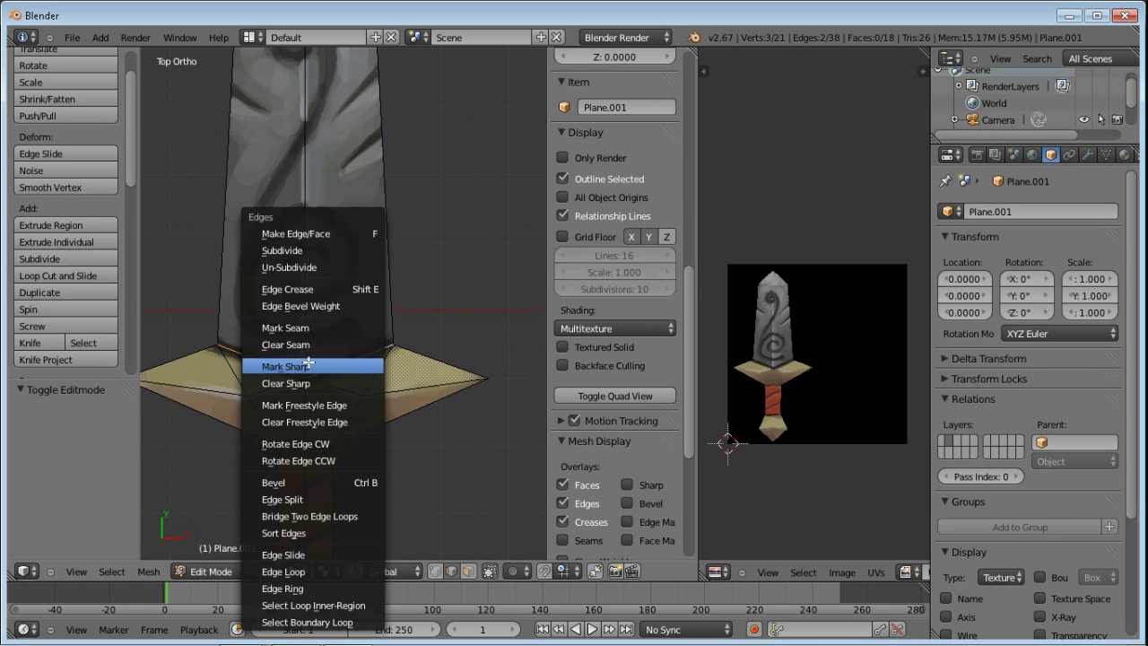
left_click(315, 327)
scroll(353, 260, "down", 5)
scroll(357, 469, "up", 5)
scroll(383, 327, "down", 3)
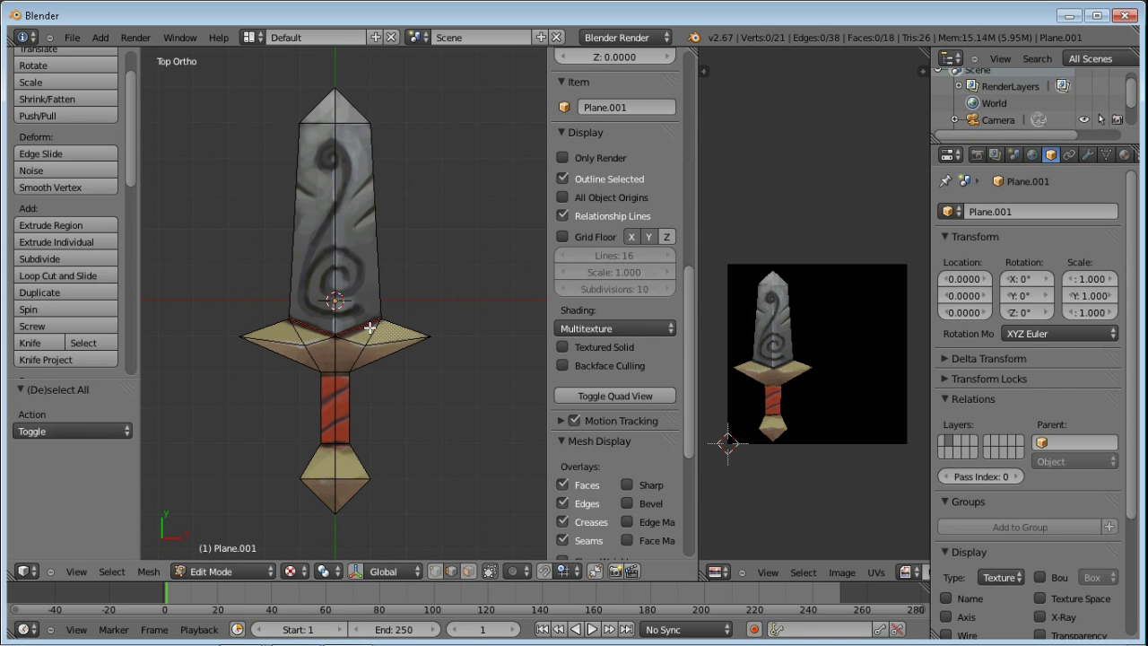
- Select the entire duplicated sword mesh and unwrap its UVs with Unwrap
key("a")
scroll(381, 319, "up", 4)
scroll(402, 295, "down", 2)
key("u")
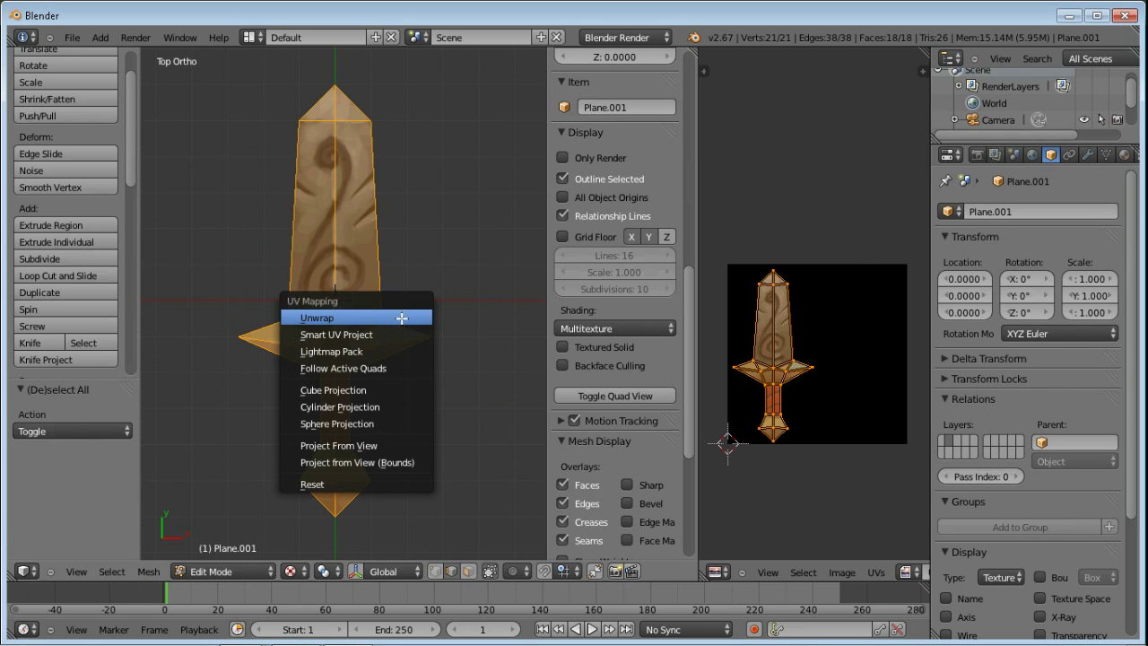
left_click(402, 318)
scroll(801, 377, "down", 2)
scroll(776, 426, "up", 2)
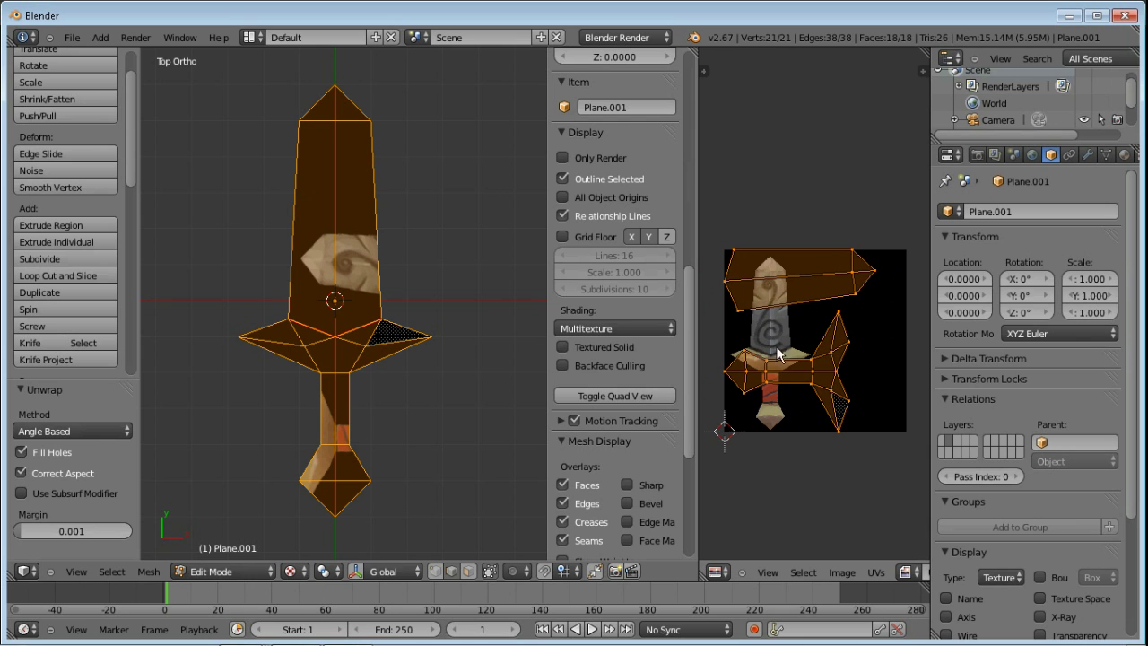
- Select the guard-and-handle UV island, scale it to about 0.82, rotate it diagonally, and move it to the texture's lower-left area
right_click(838, 376)
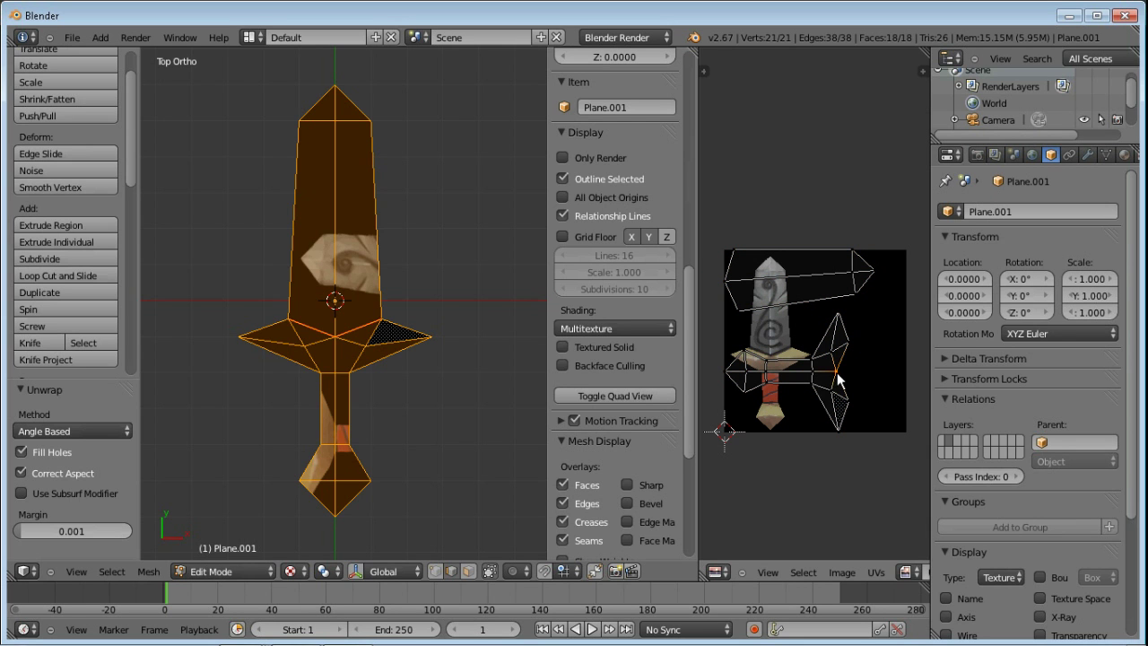
key("l")
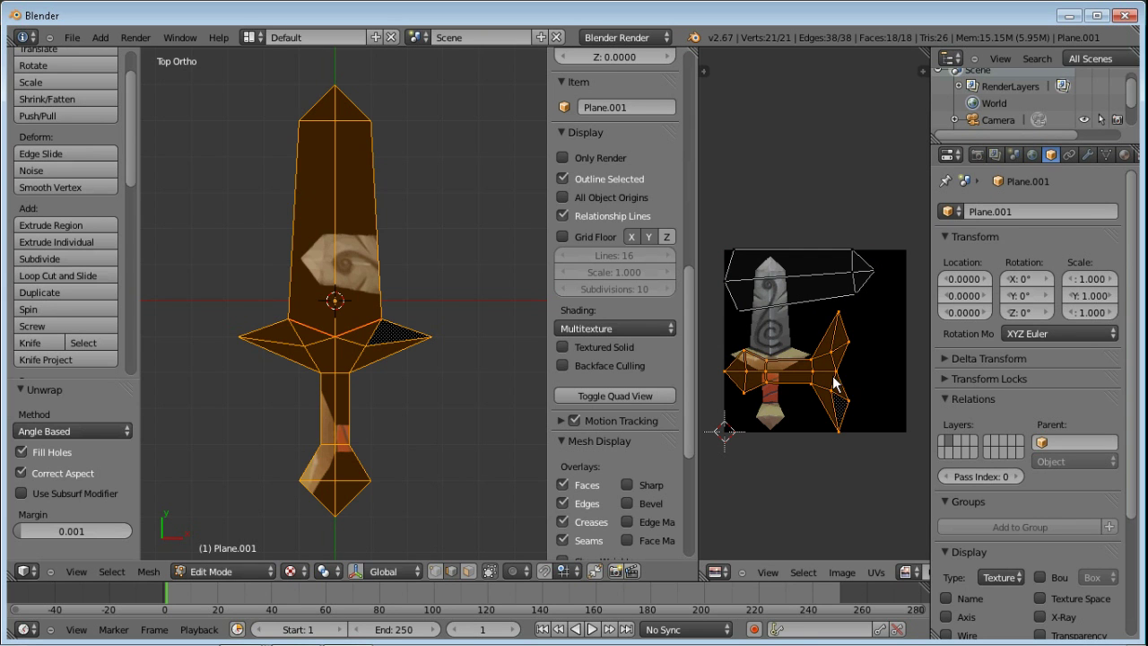
key("s")
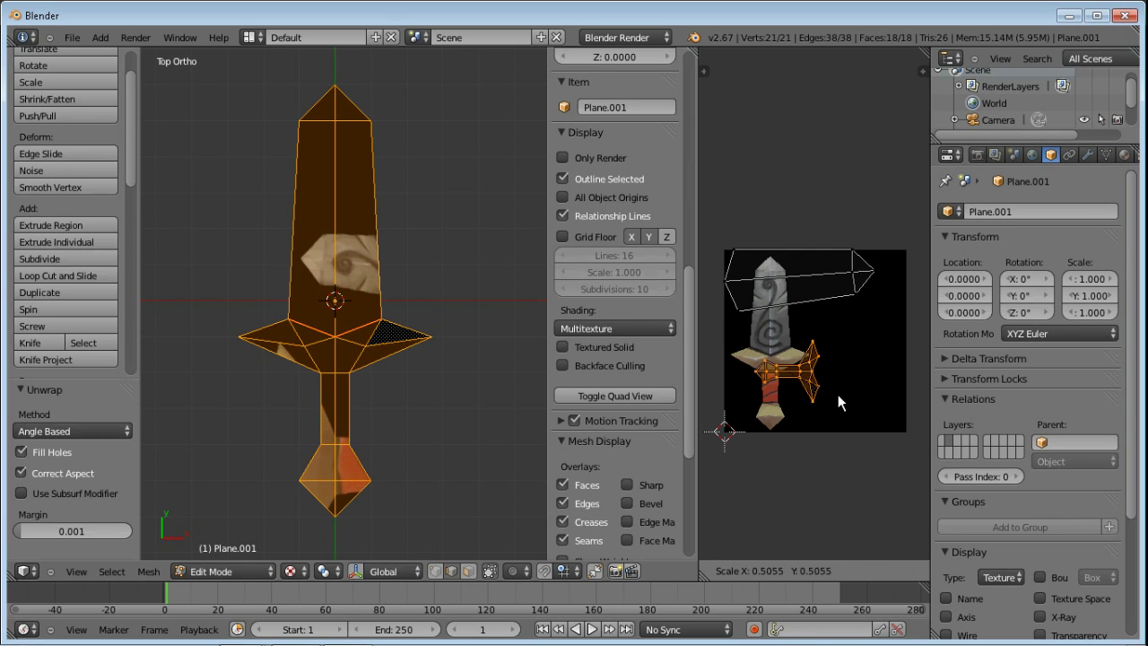
left_click(838, 404)
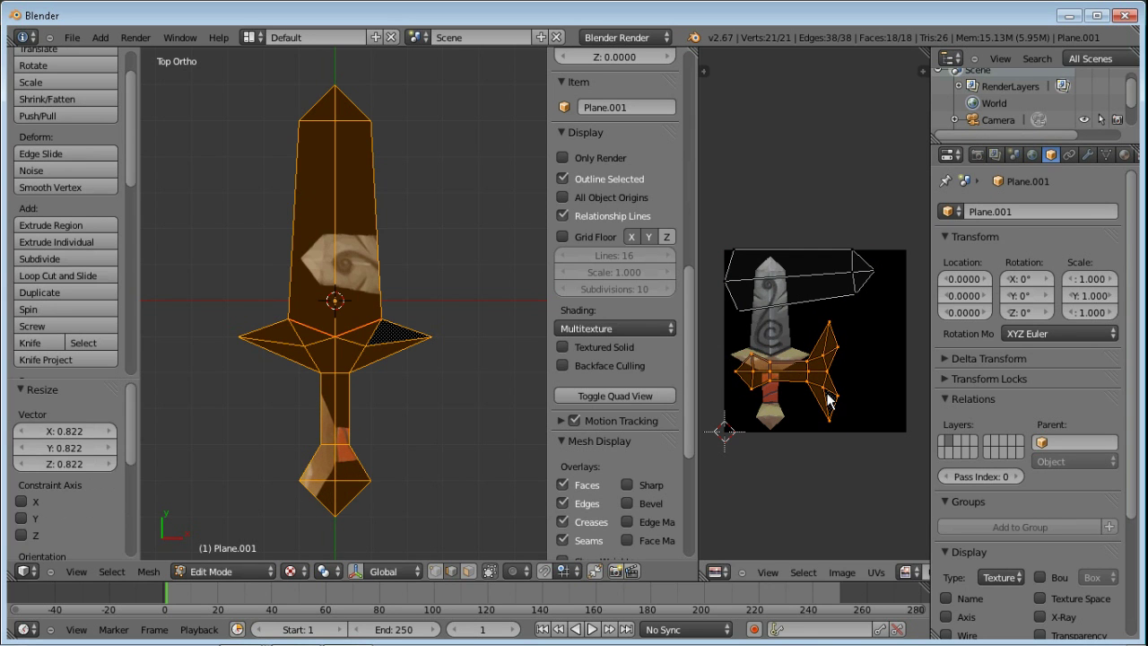
key("r")
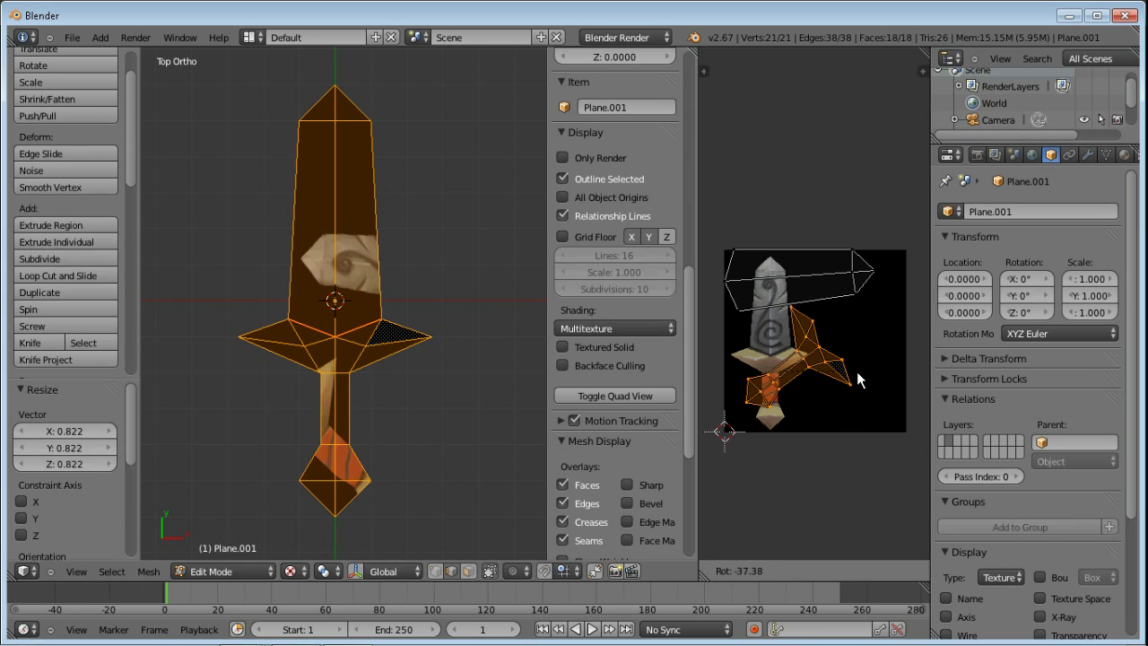
left_click(855, 371)
key("g")
left_click(839, 393)
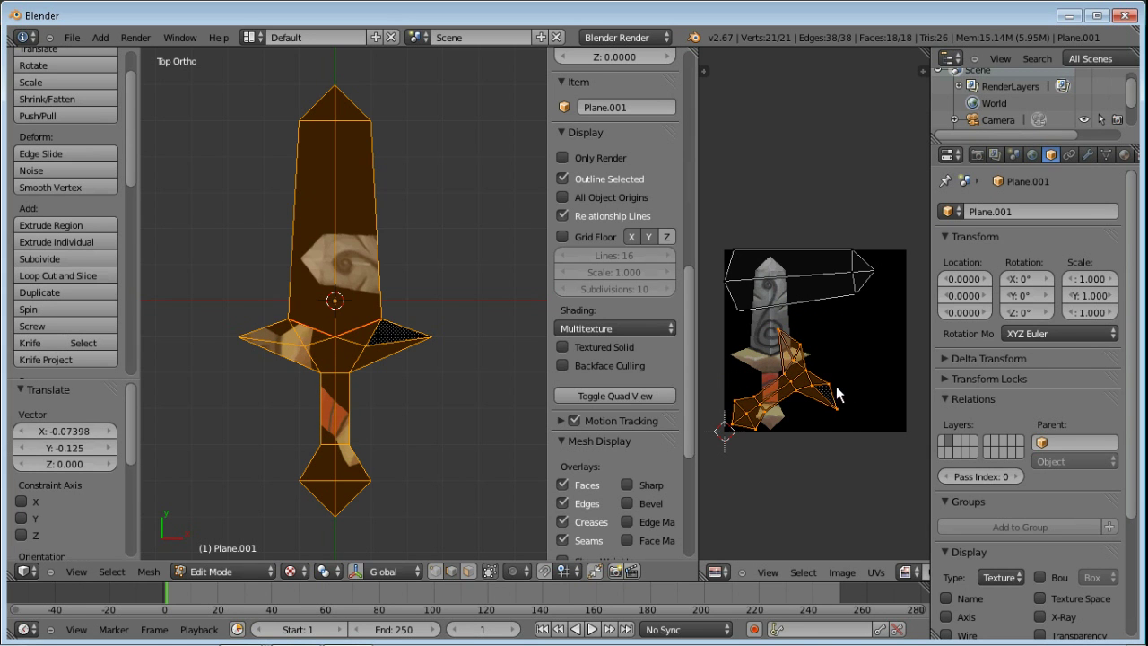
- Select the blade UV island, rotate it about 58 degrees, and place it diagonally in the right half of the texture
right_click(855, 289)
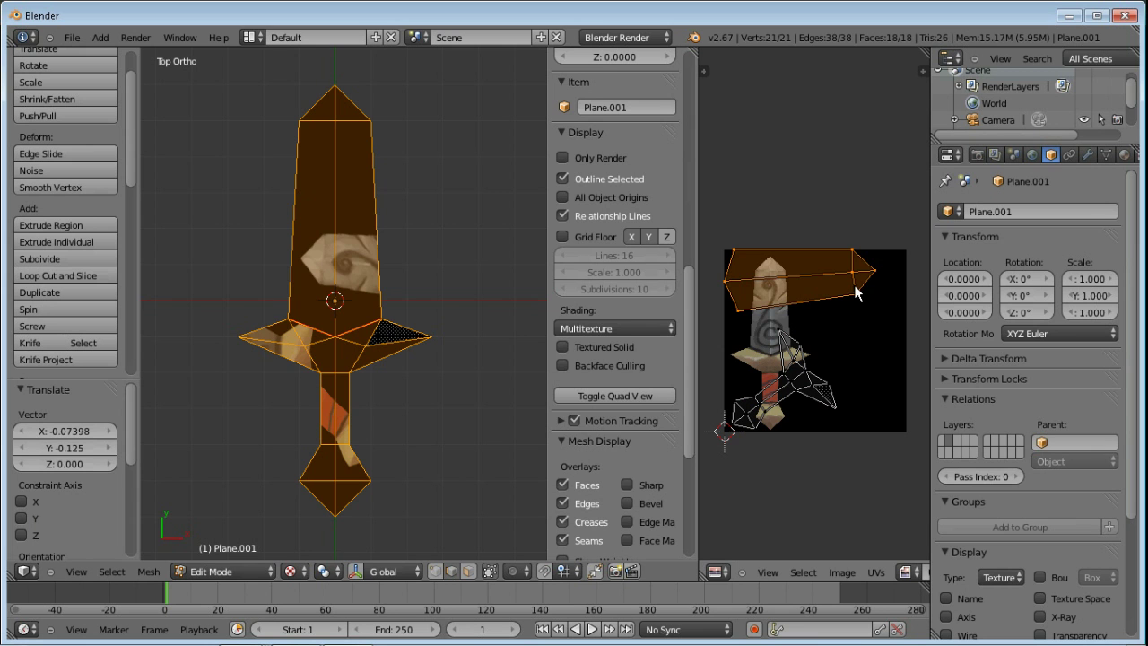
key("r")
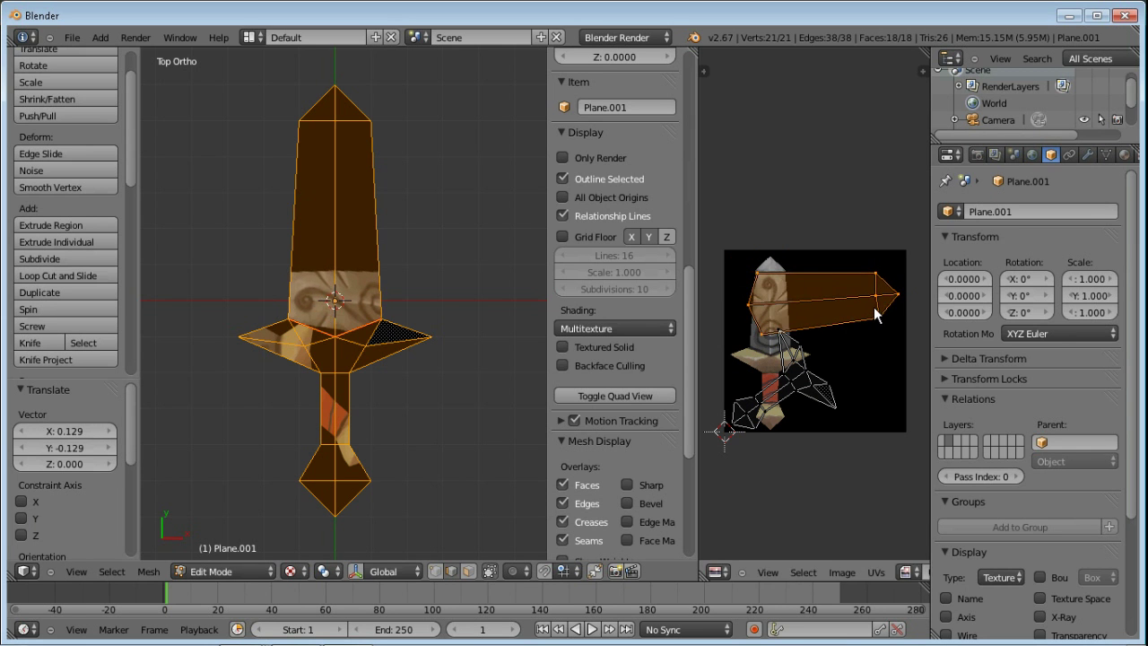
left_click(856, 349)
key("g")
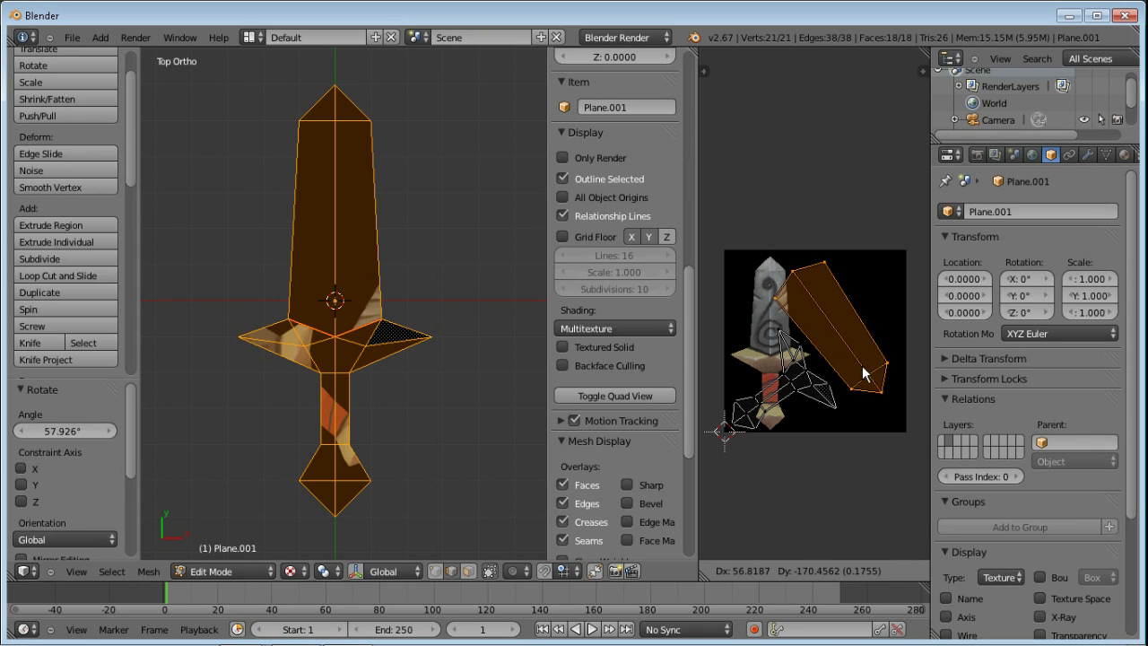
left_click(867, 375)
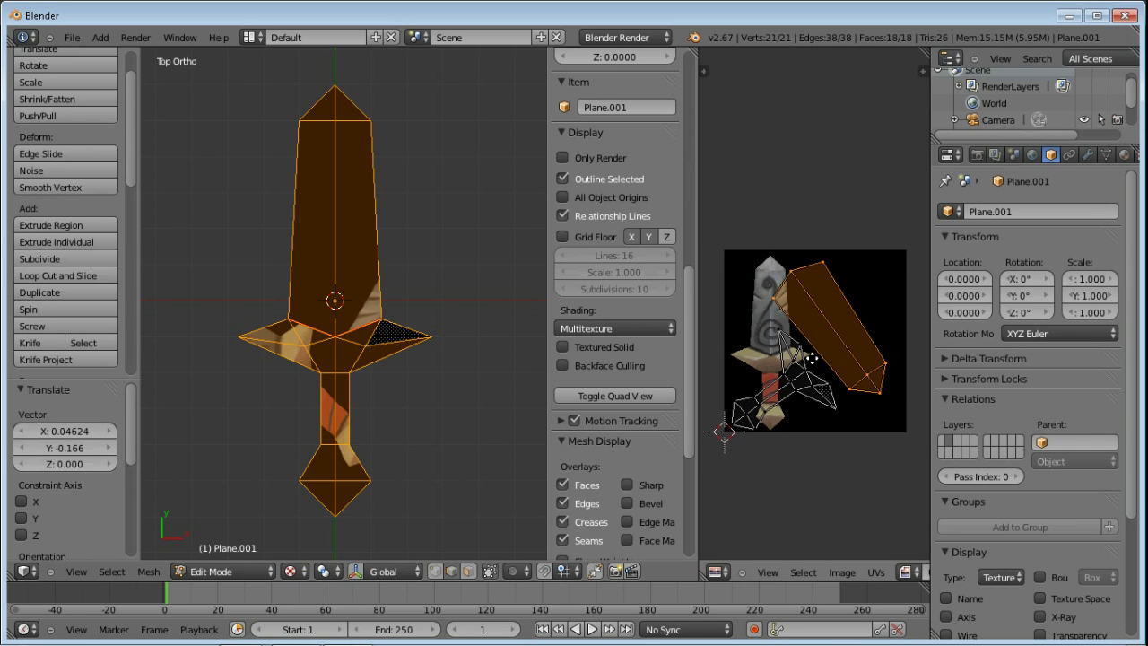
- Scale the blade UV island up by about 1.2 and reposition it within the right half of the texture
scroll(816, 354, "up", 1)
key("s")
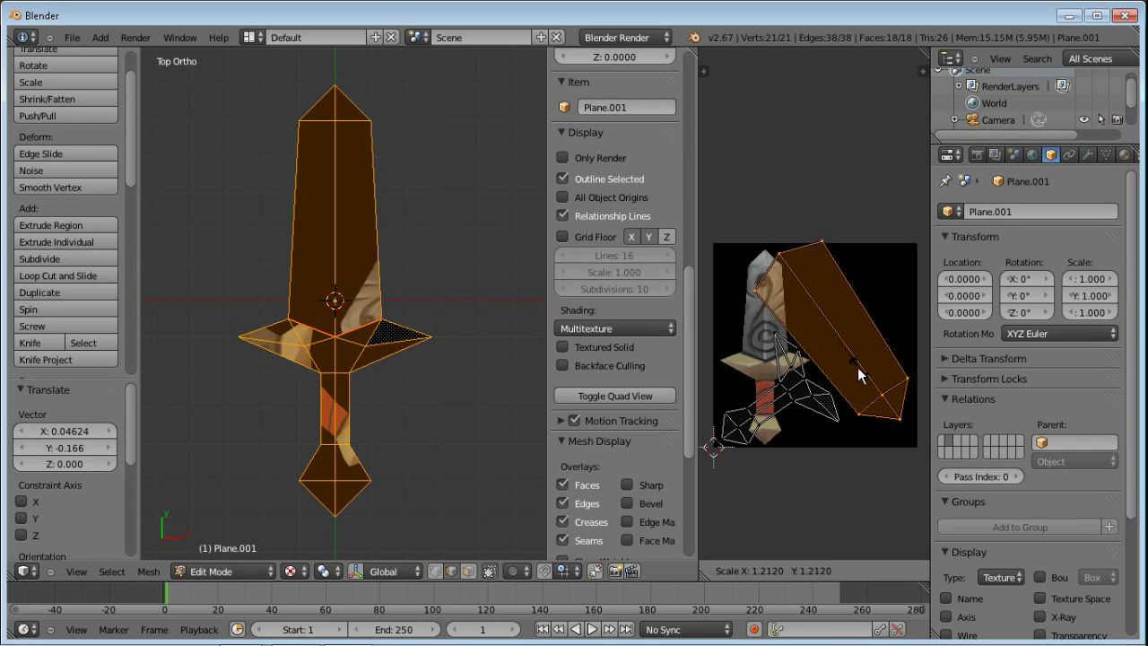
left_click(860, 365)
key("g")
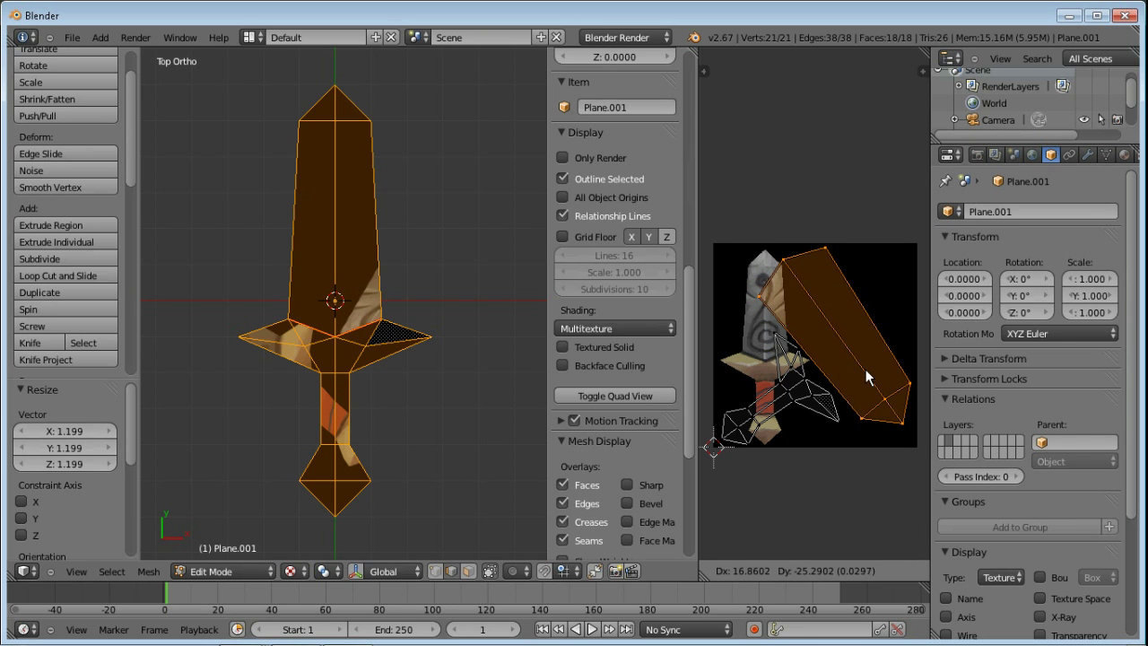
left_click(865, 369)
- Rotate the guard-and-handle UV island so the guard points to the texture's bottom, and fit it beside the blade along the left edge
right_click(813, 396)
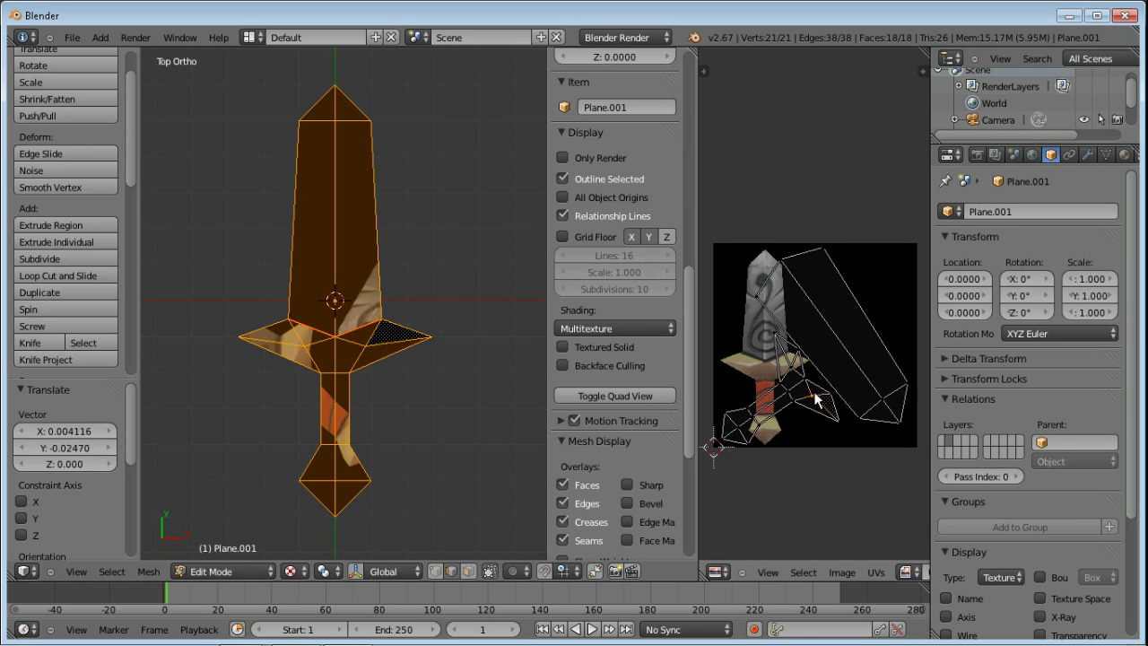
key("l")
key("r")
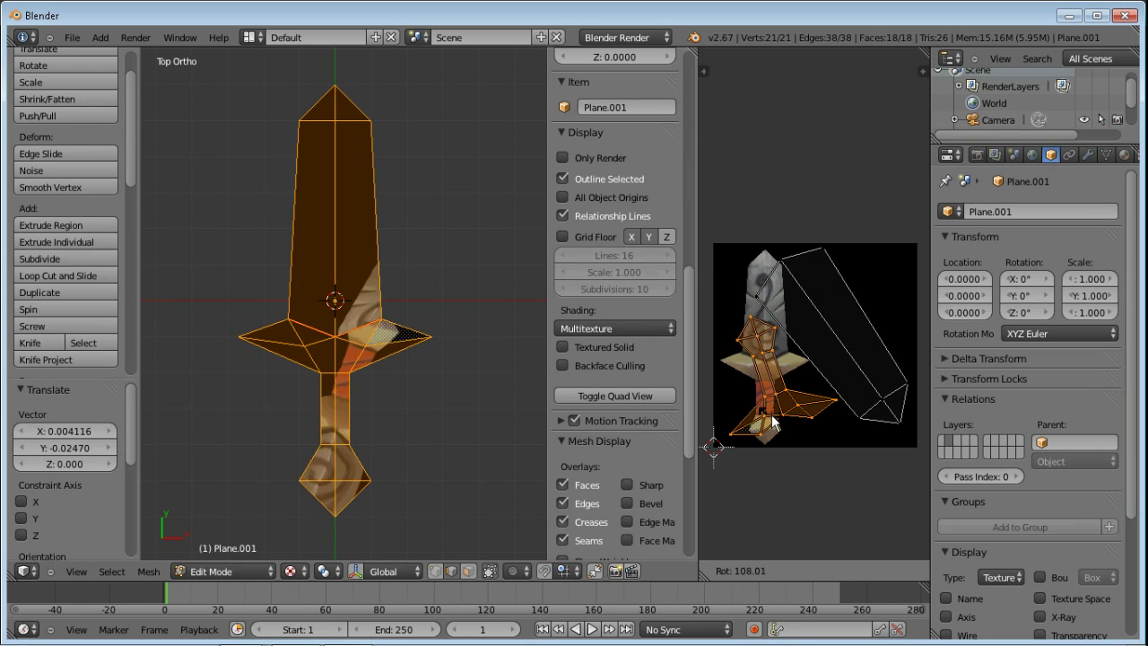
left_click(779, 408)
key("g")
left_click(788, 417)
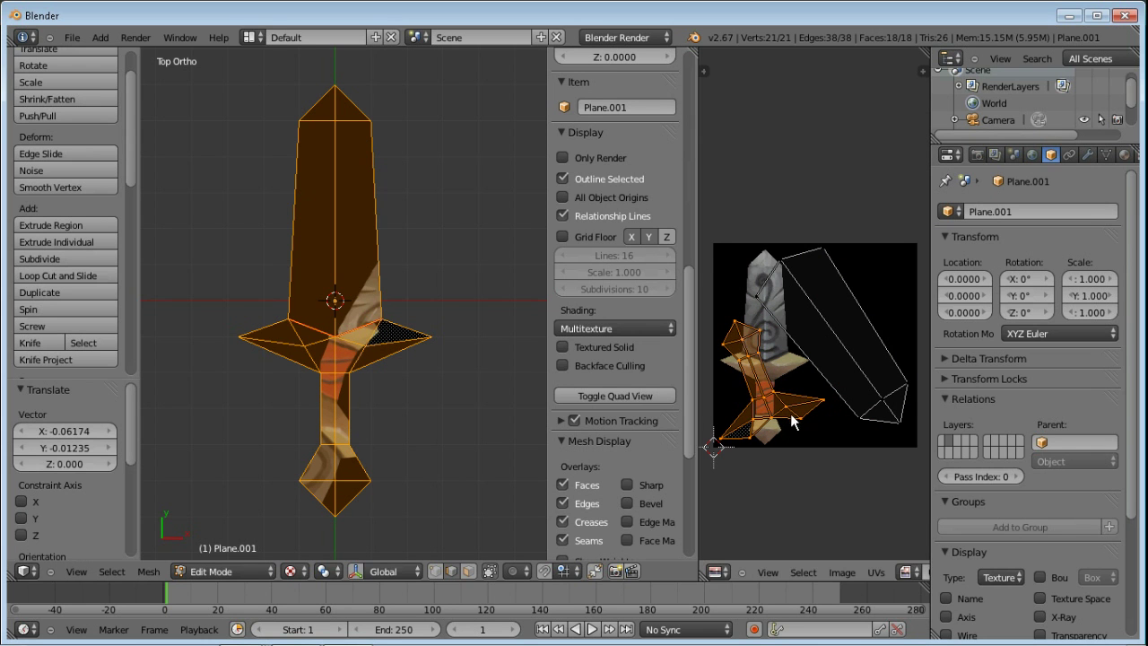
key("r")
left_click(802, 415)
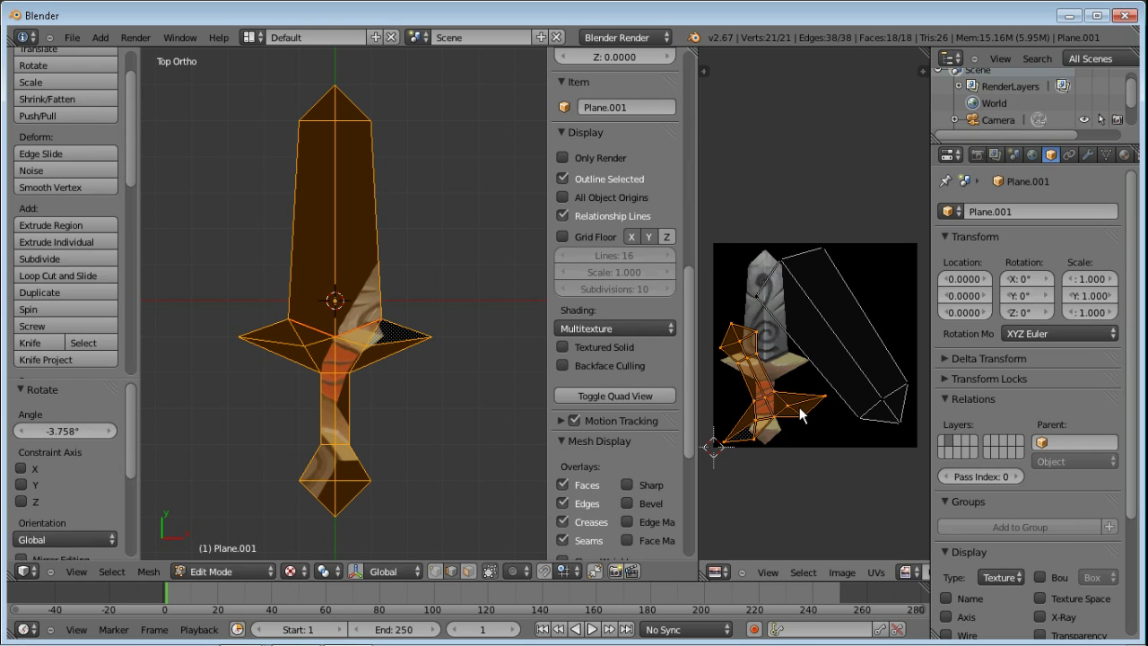
key("g")
left_click(797, 410)
- Select the blade UV island, adjust its scale slightly, and move it to fill the space beside the guard-and-handle island
left_click(882, 405)
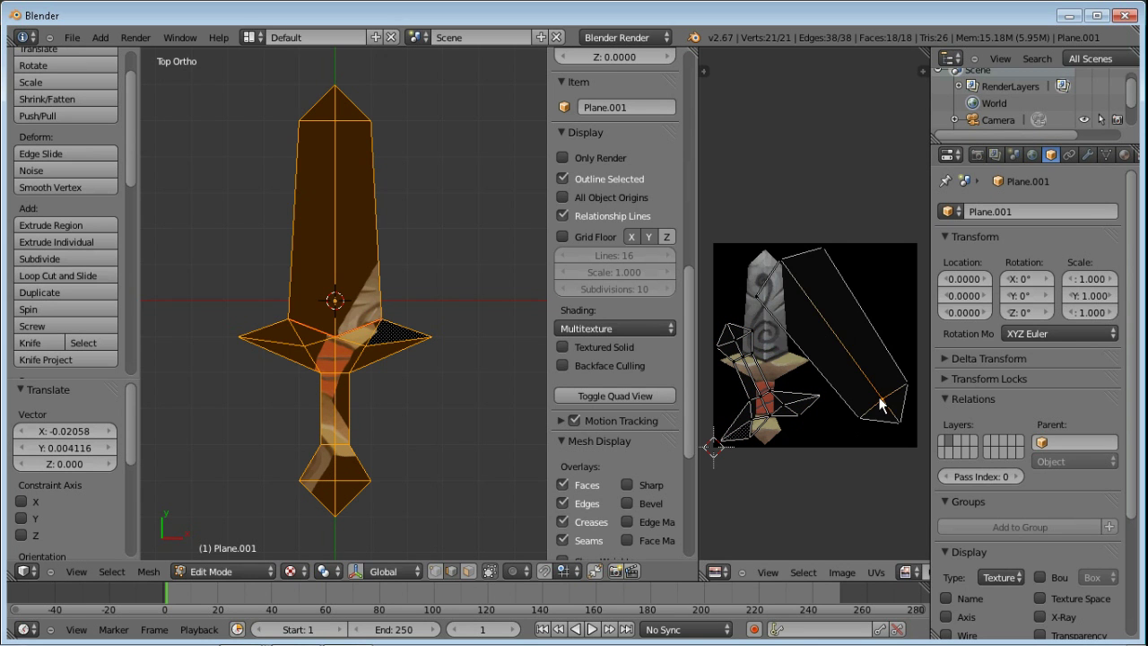
key("l")
key("s")
left_click(879, 395)
key("g")
left_click(872, 400)
middle_click_drag(431, 343, 394, 406, "ctrl")
- Leave Edit Mode and show only the first layer to compare the original sword's texture and UVs with the duplicate
key("Tab")
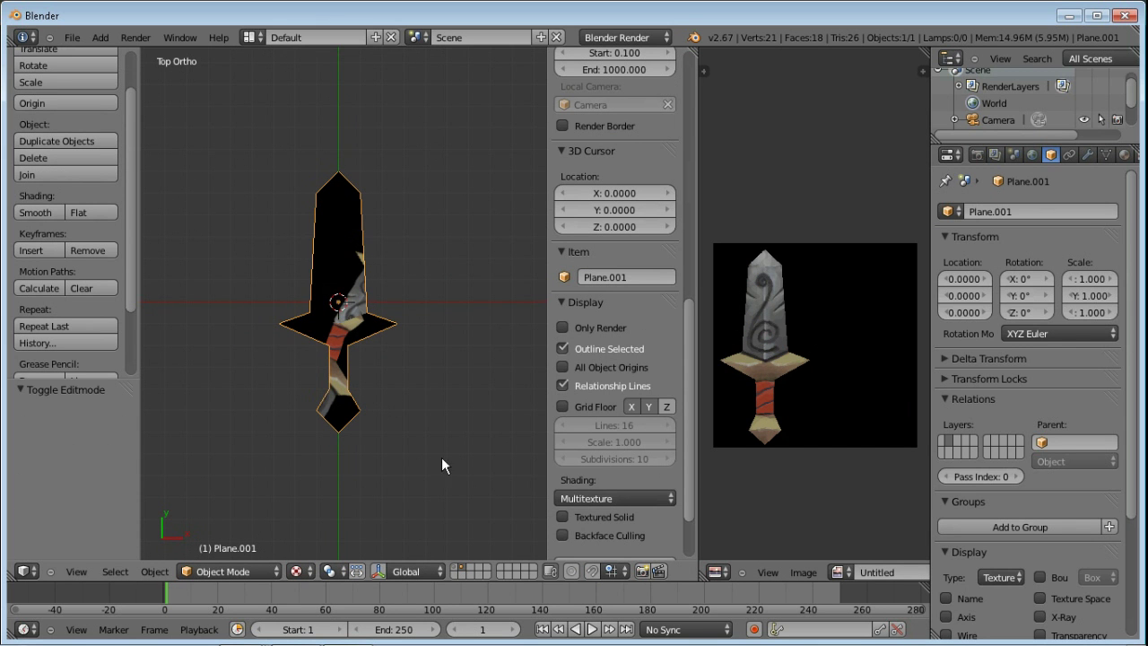
left_click(454, 568)
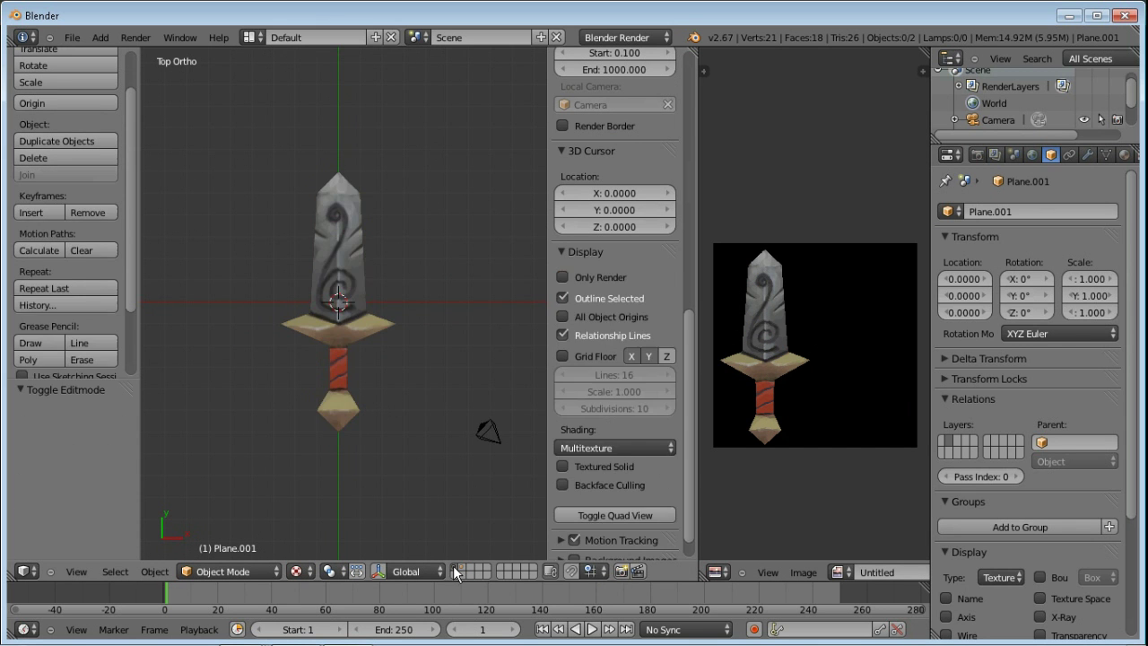
right_click(359, 340)
key("Tab")
key("Tab")
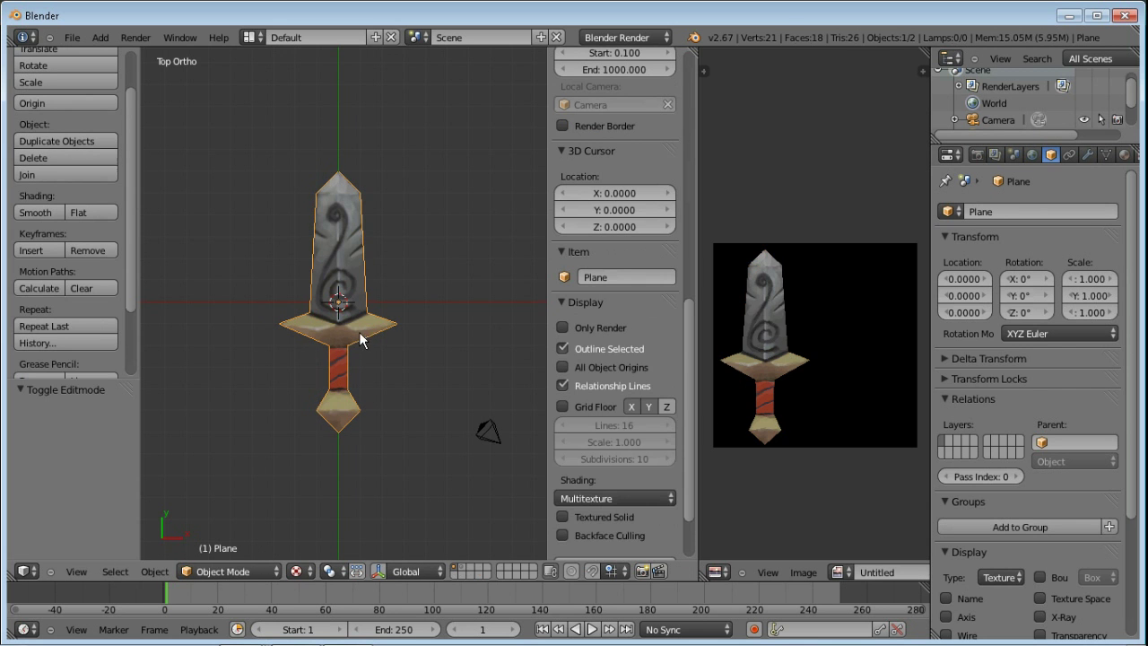
- Show only the second layer, select the duplicated sword, and put it into Edit Mode
left_click(461, 568)
scroll(382, 372, "up", 4)
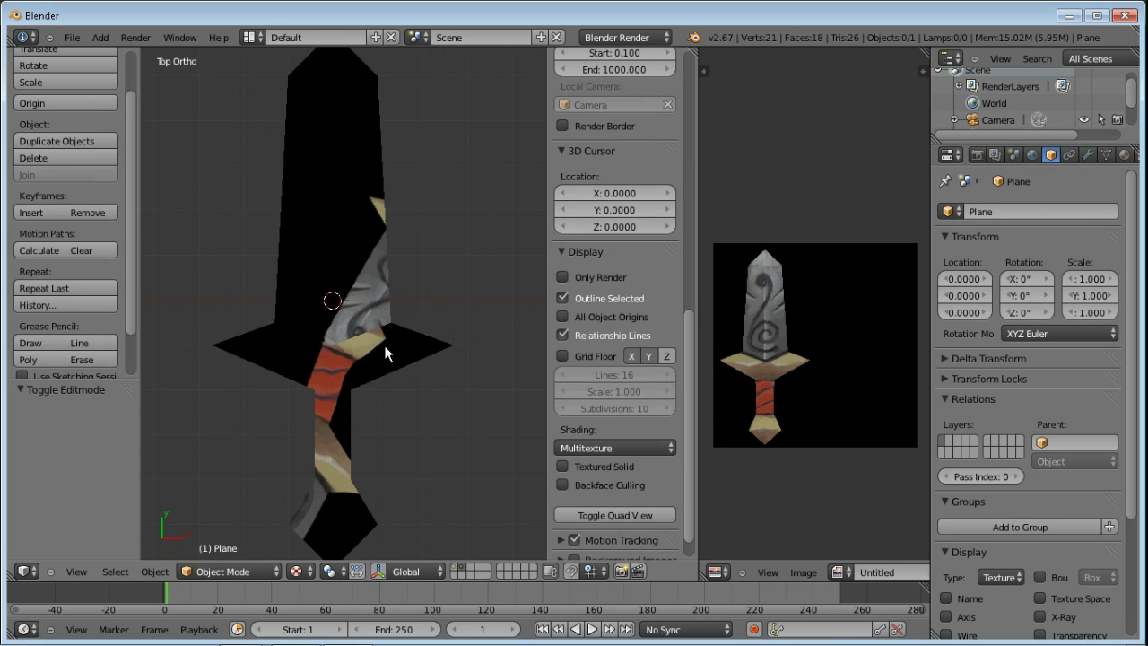
right_click(368, 340)
scroll(380, 375, "down", 2)
key("Tab")
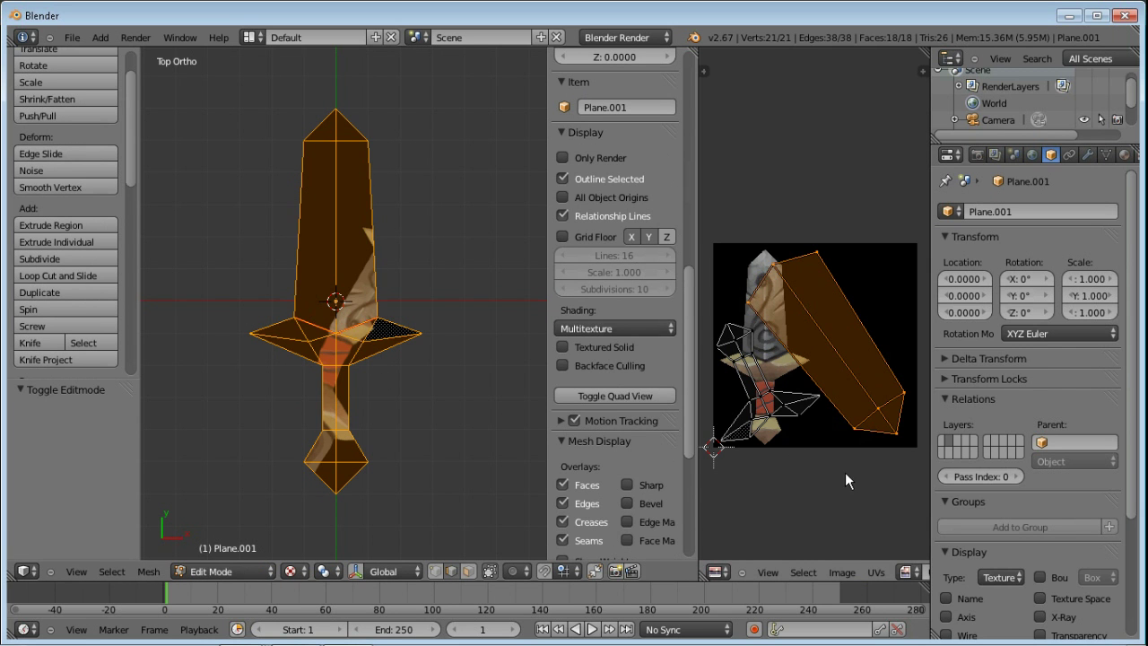
- Create a new blank 1024 × 1024 image with alpha for the duplicated sword's UV layout
left_click(842, 572)
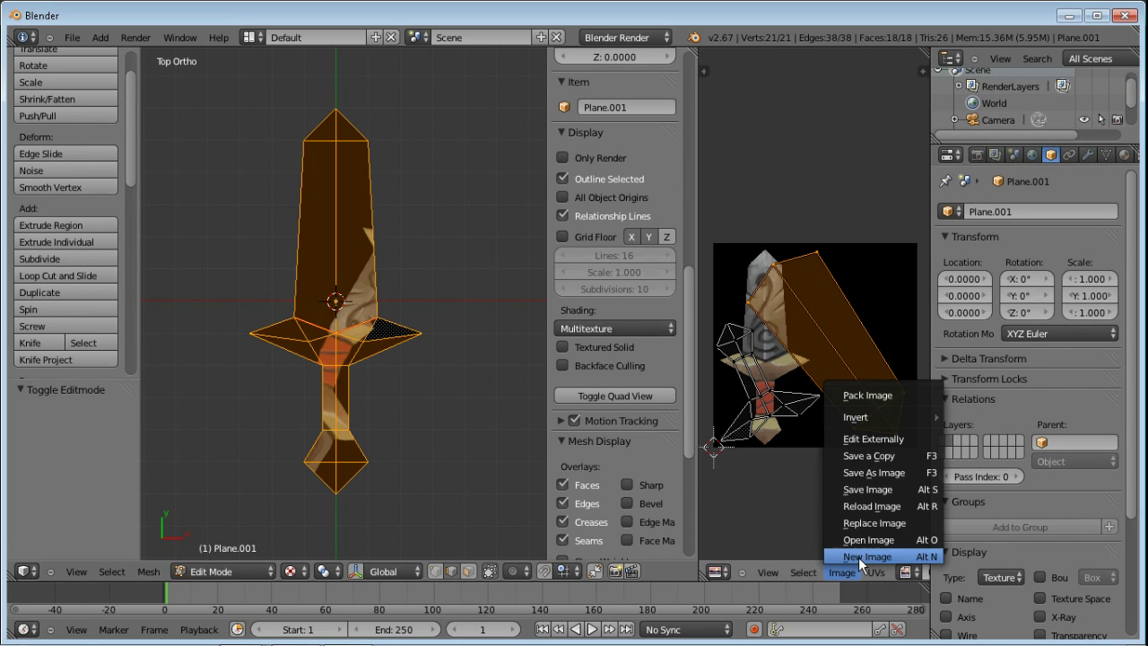
left_click(863, 556)
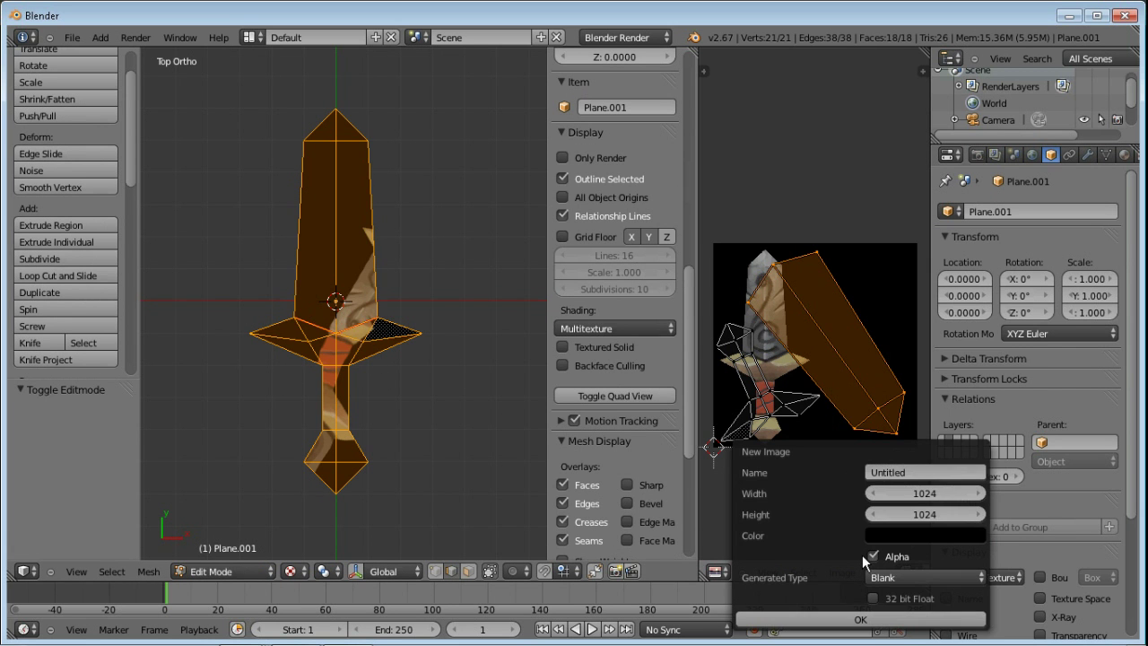
left_click(860, 619)
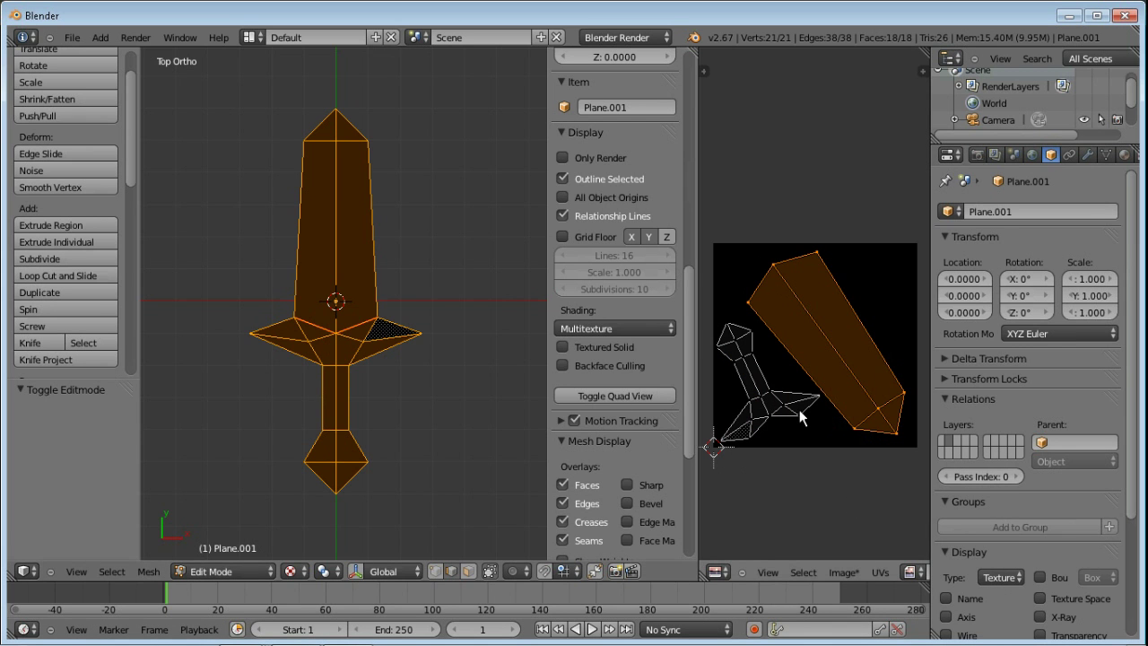
- Save the new blank image to the Desktop as simple_sword_duplicate.tga in Targa format with RGBA channels
middle_click_drag(400, 369, 396, 382, "ctrl")
scroll(397, 381, "down", 1)
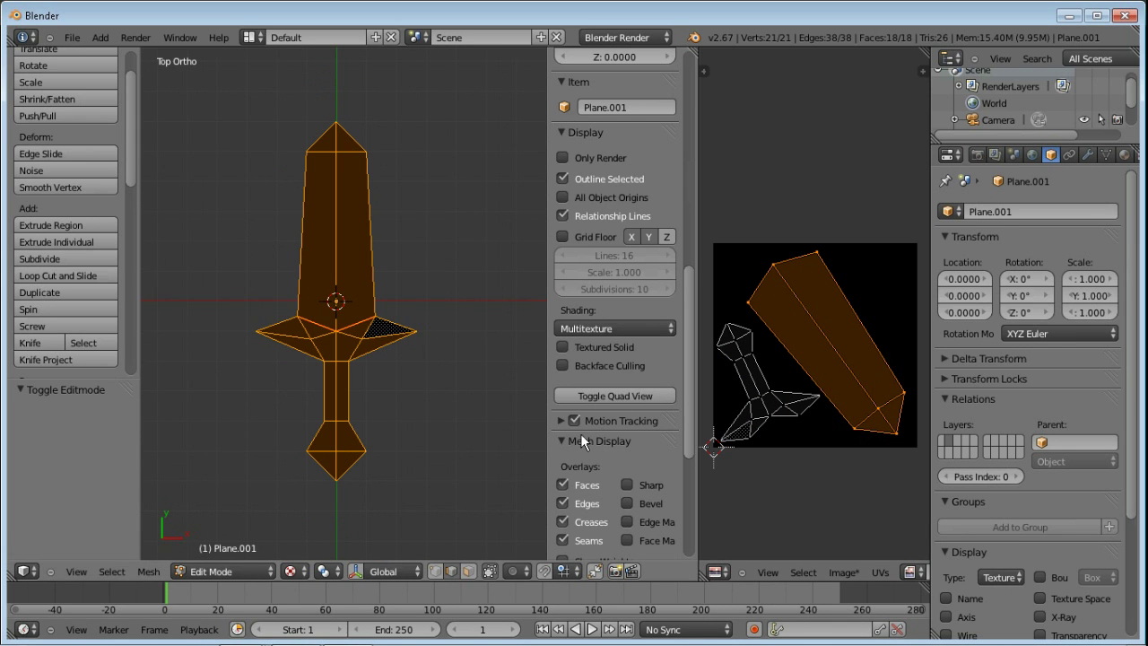
left_click(848, 572)
left_click(890, 472)
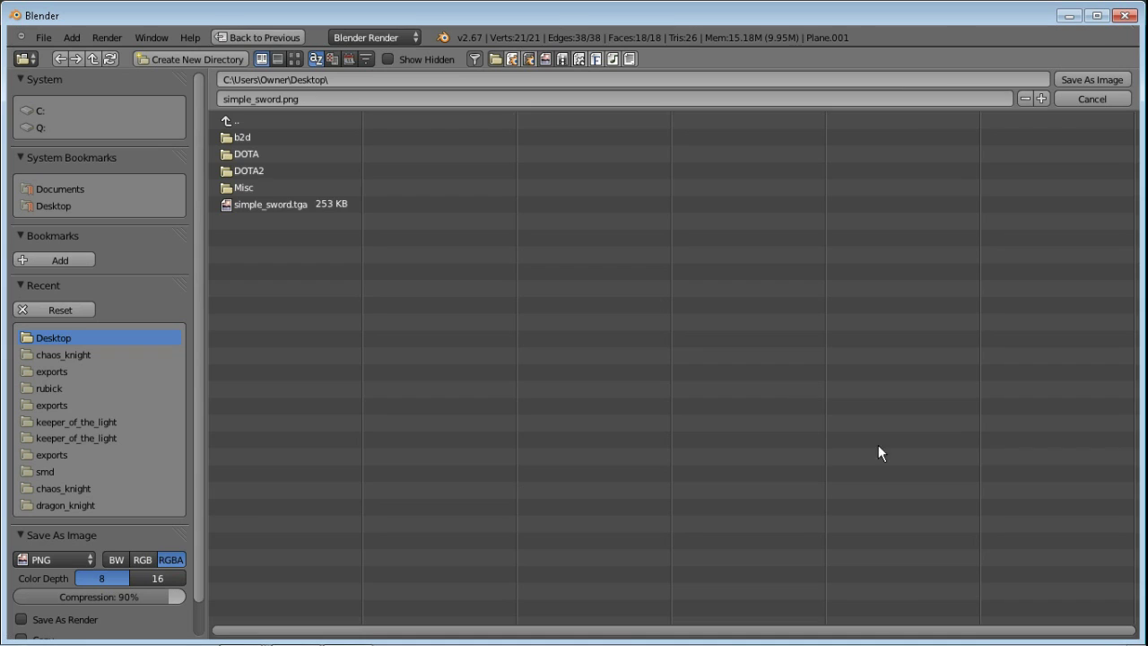
mouse_move(302, 104)
left_mouse_down()
mouse_move(312, 102)
mouse_move(283, 102)
left_mouse_up()
key("BackSpace")
left_click(40, 558)
left_click(56, 525)
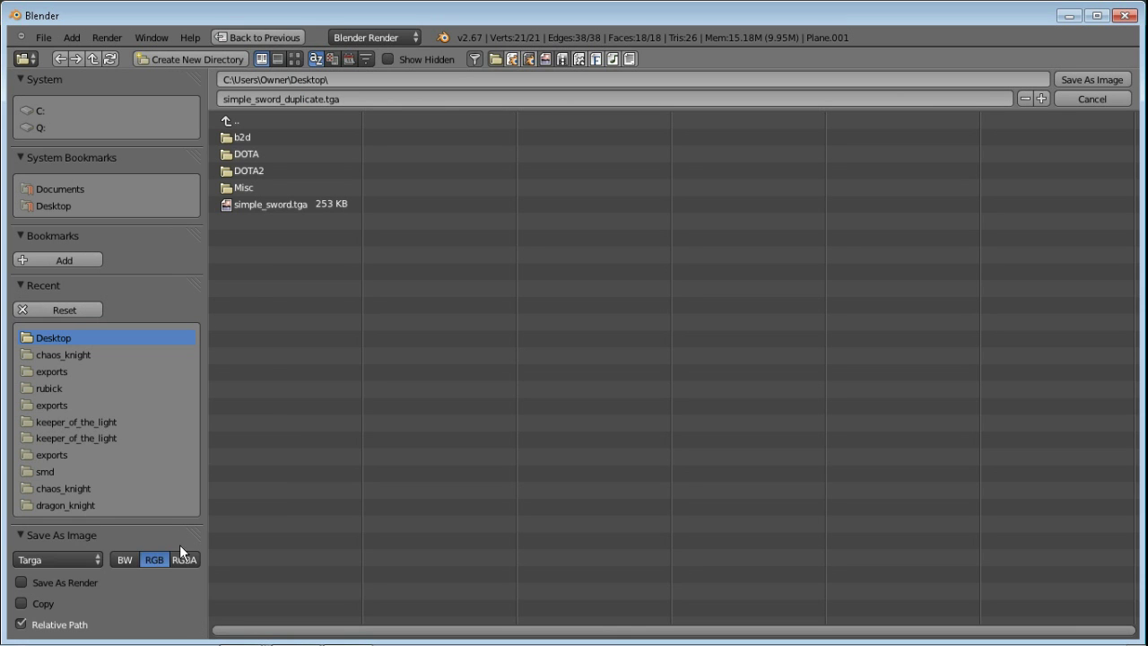
left_click(184, 560)
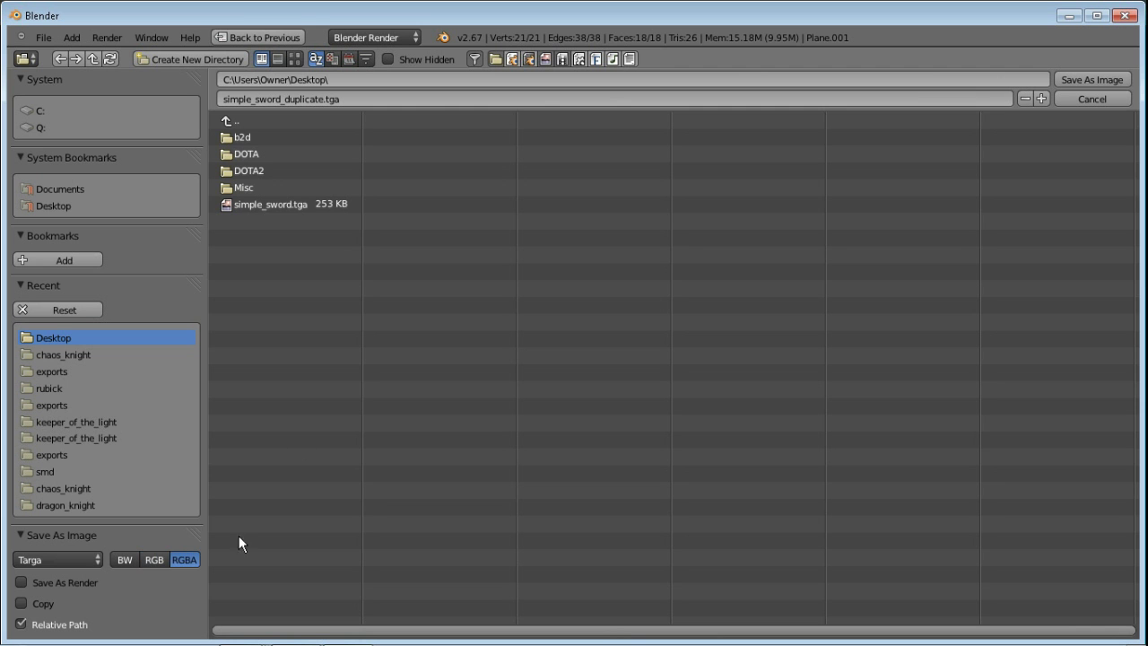
left_click(1076, 80)
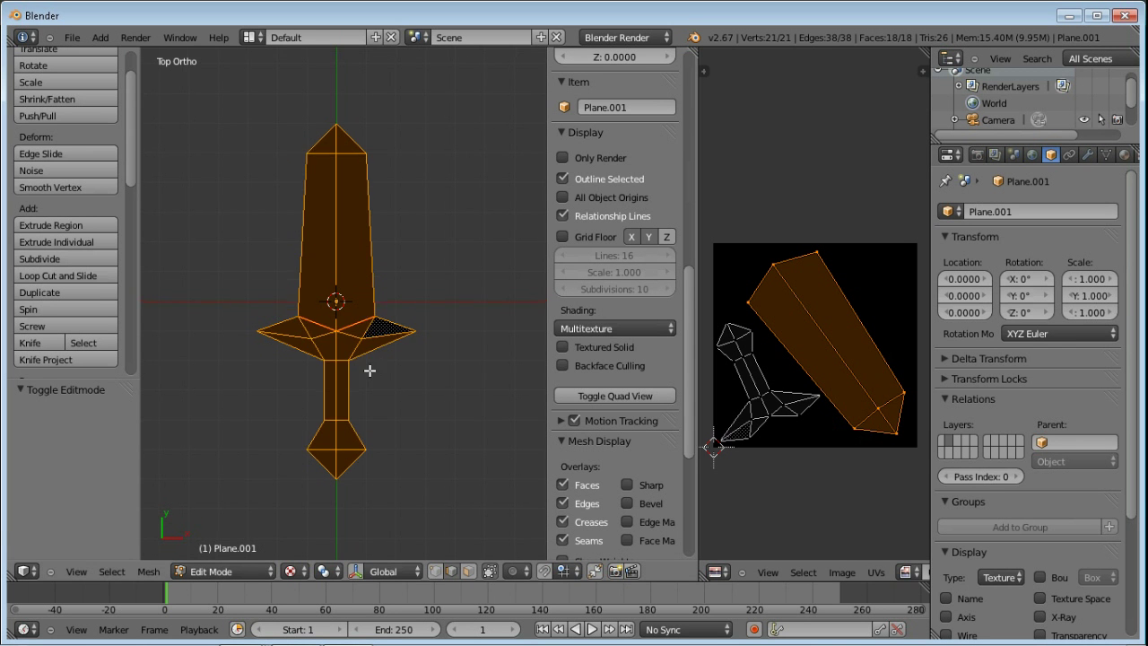
- Leave Edit Mode on the duplicate, show only the first layer, and put the original sword into Edit Mode
key("Tab")
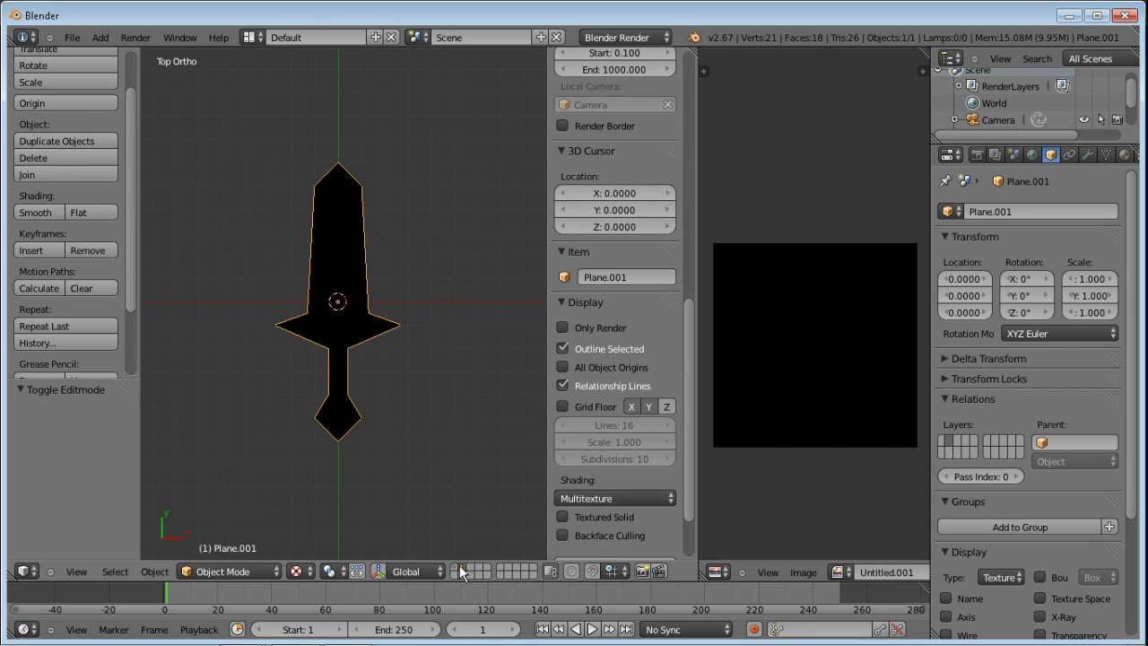
right_click(330, 328)
key("Tab")
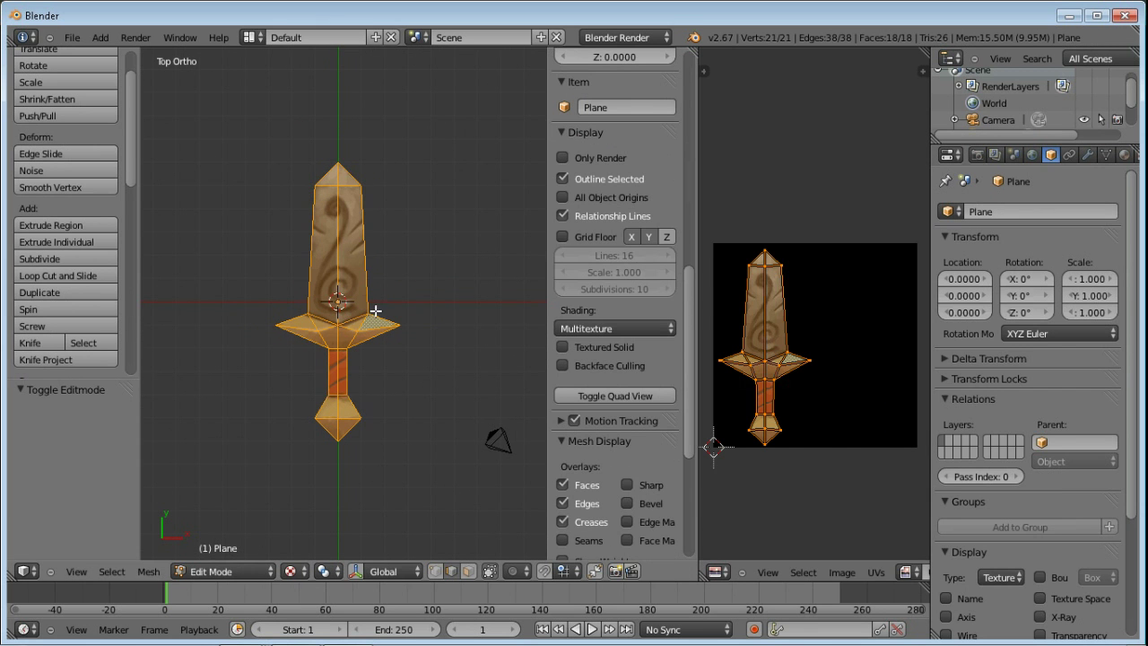
- Widen the properties area and add a material slot with a new material to the original sword
left_click_drag(935, 198, 851, 197)
left_click(1042, 155)
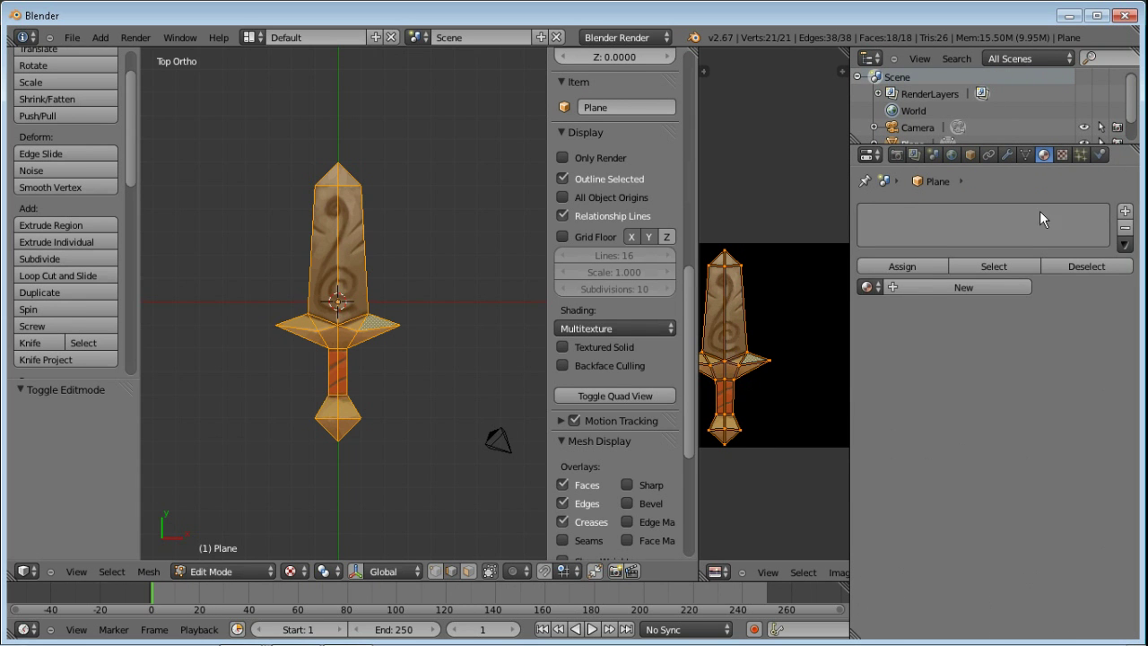
left_click(1125, 210)
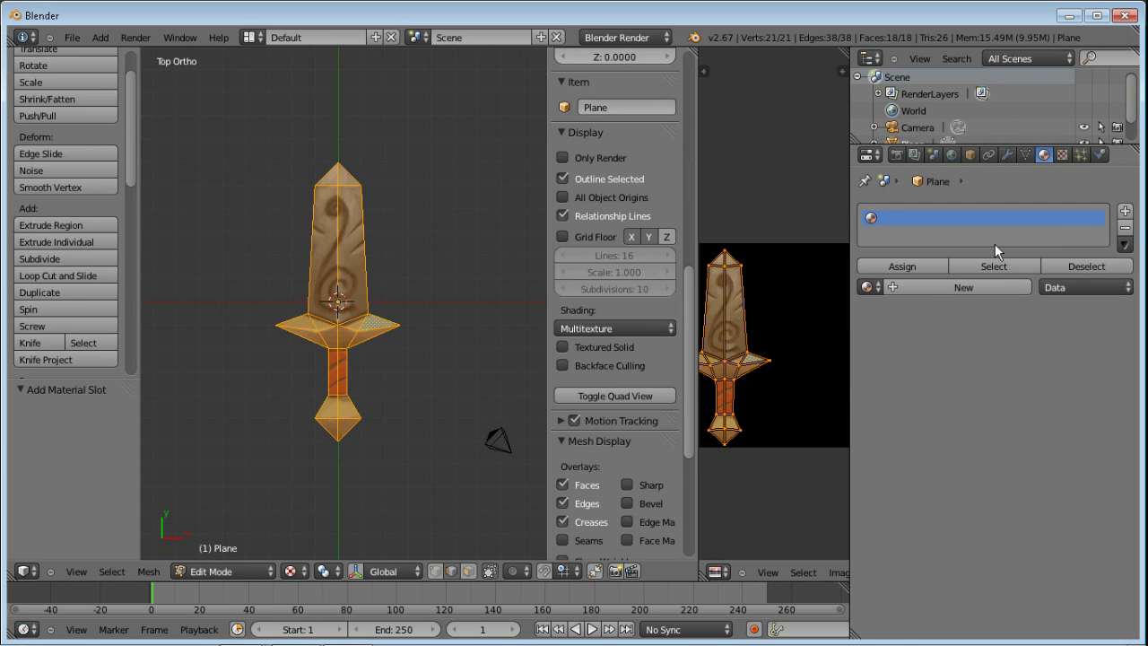
left_click(936, 287)
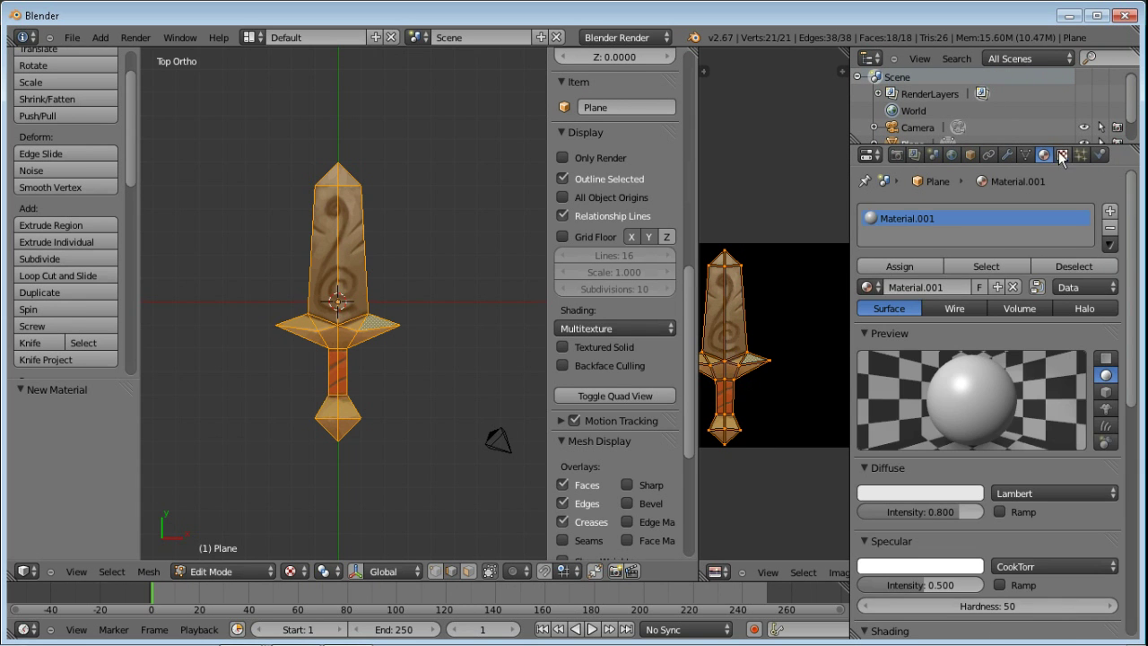
- Add a new texture to the original sword's material and set its type to Image or Movie
left_click(1063, 155)
left_click(947, 331)
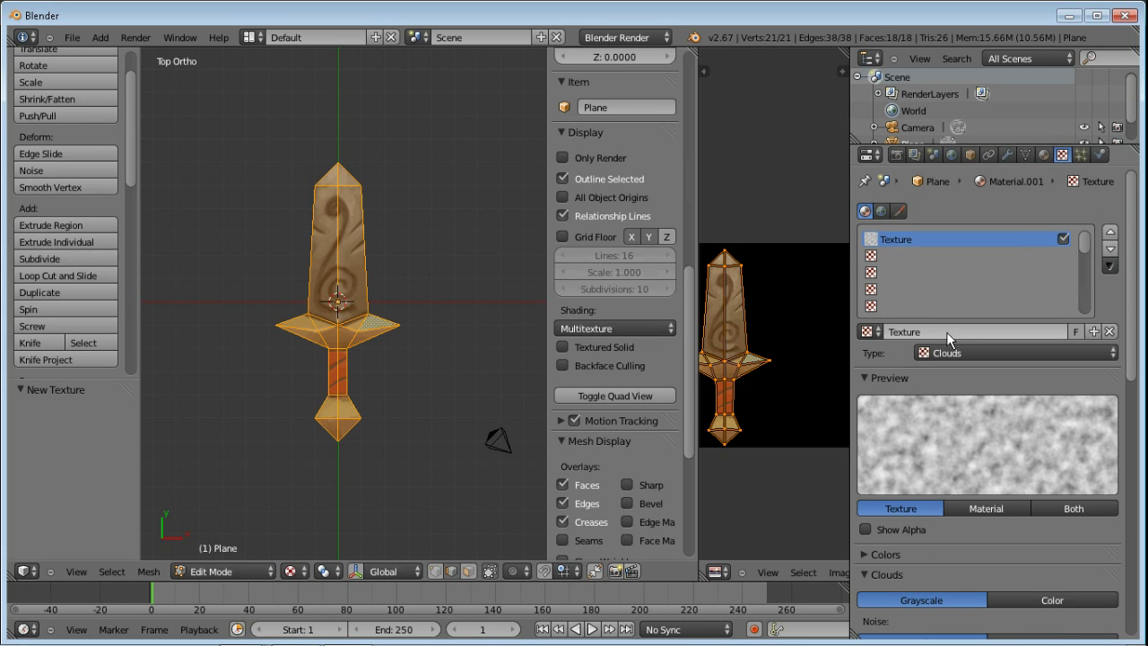
left_click(957, 355)
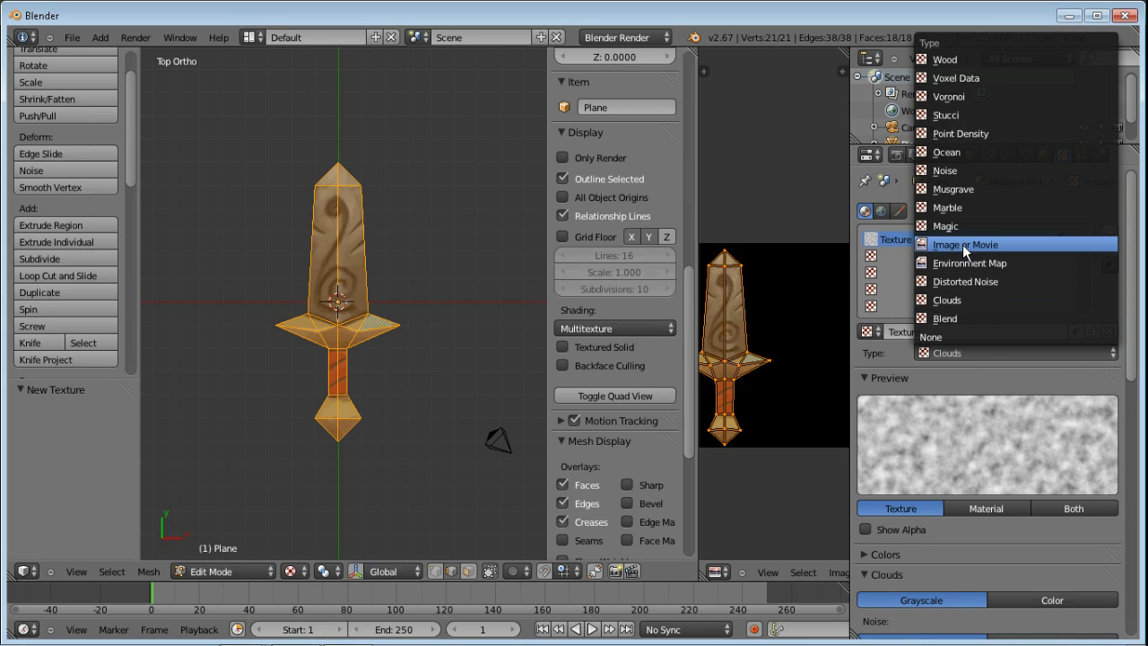
left_click(1005, 244)
- Load simple_sword.tga from the Desktop as the texture's image
scroll(1113, 358, "down", 5)
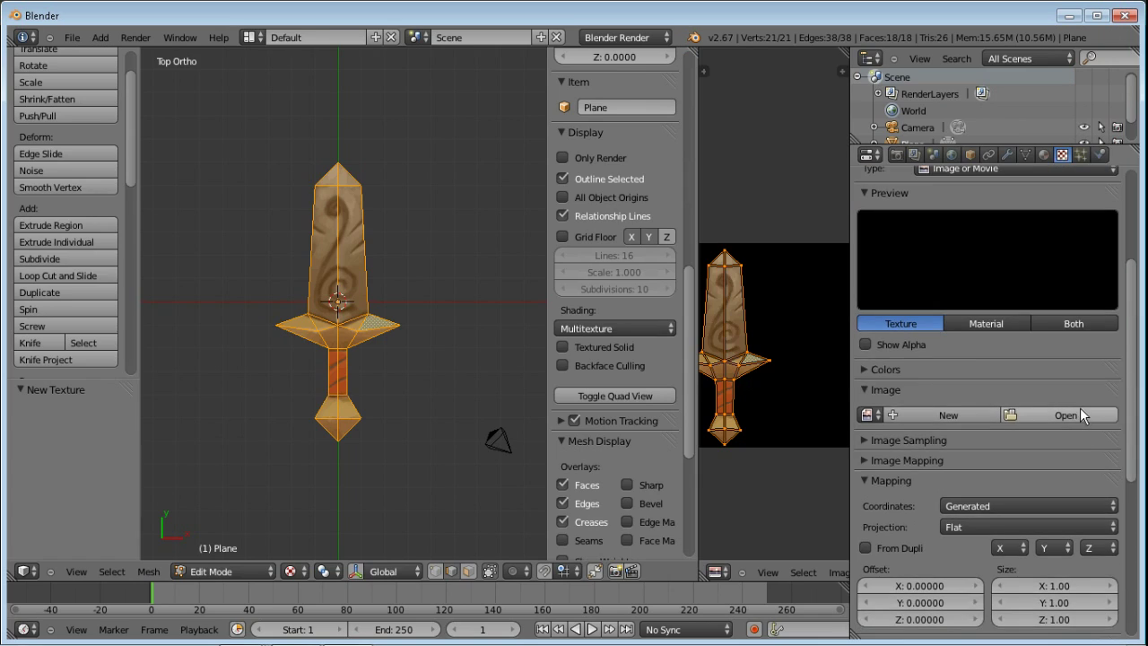
left_click(1080, 410)
left_click(54, 338)
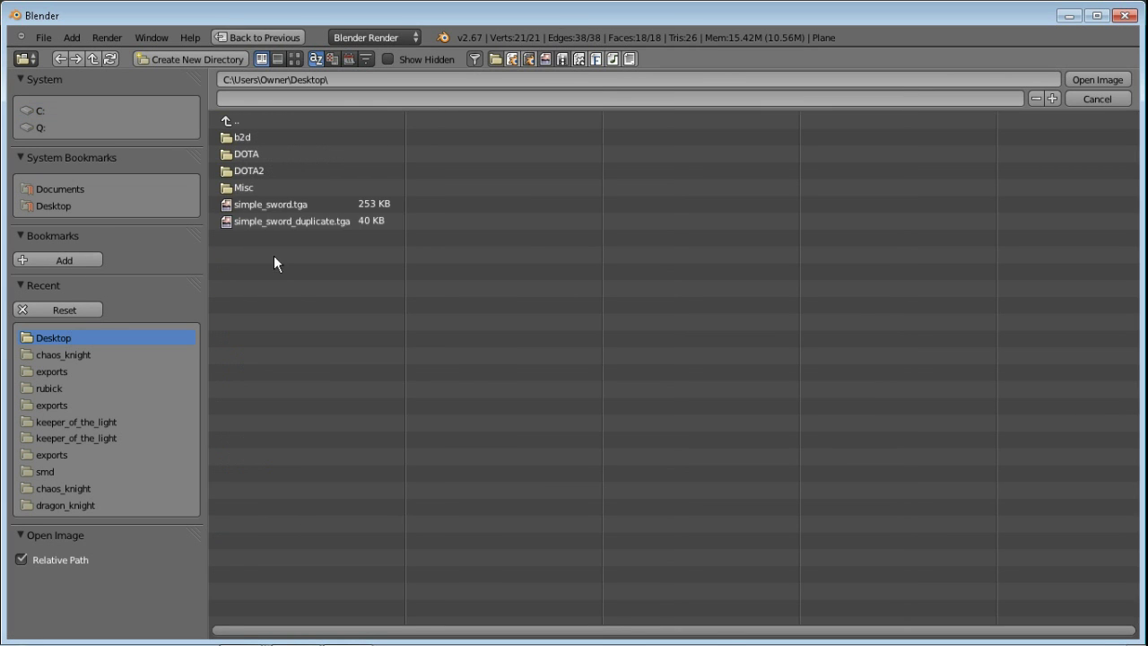
left_click(310, 205)
left_click(1090, 80)
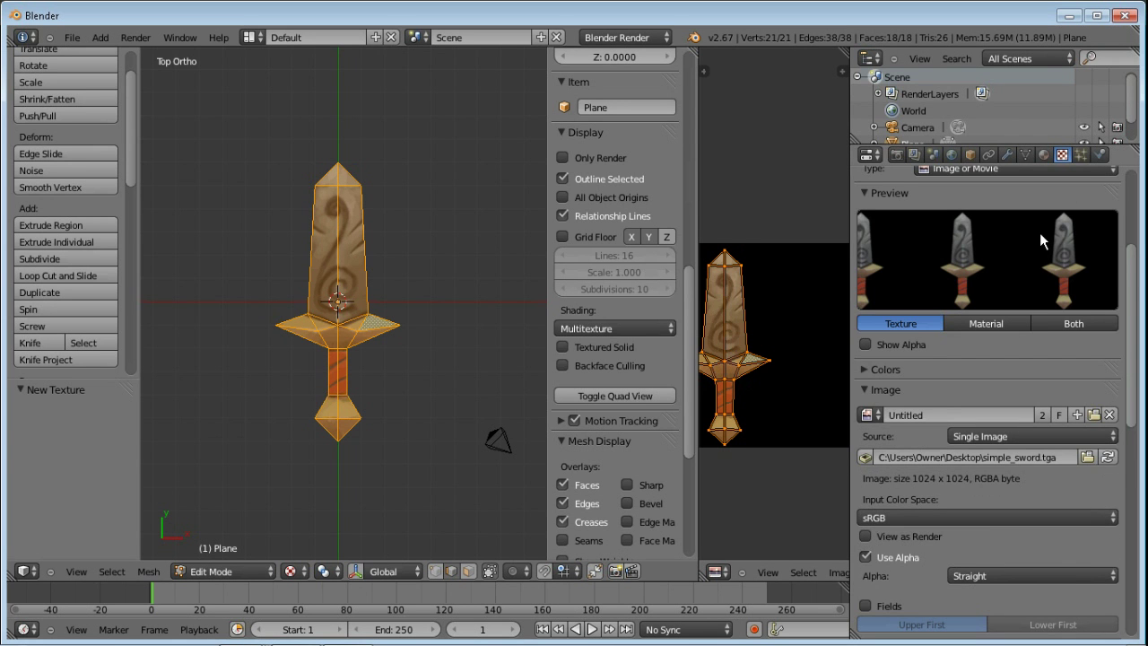
- Set the texture's mapping coordinates to UV and check the result in the material preview
scroll(1136, 255, "up", 2)
scroll(1113, 328, "down", 9)
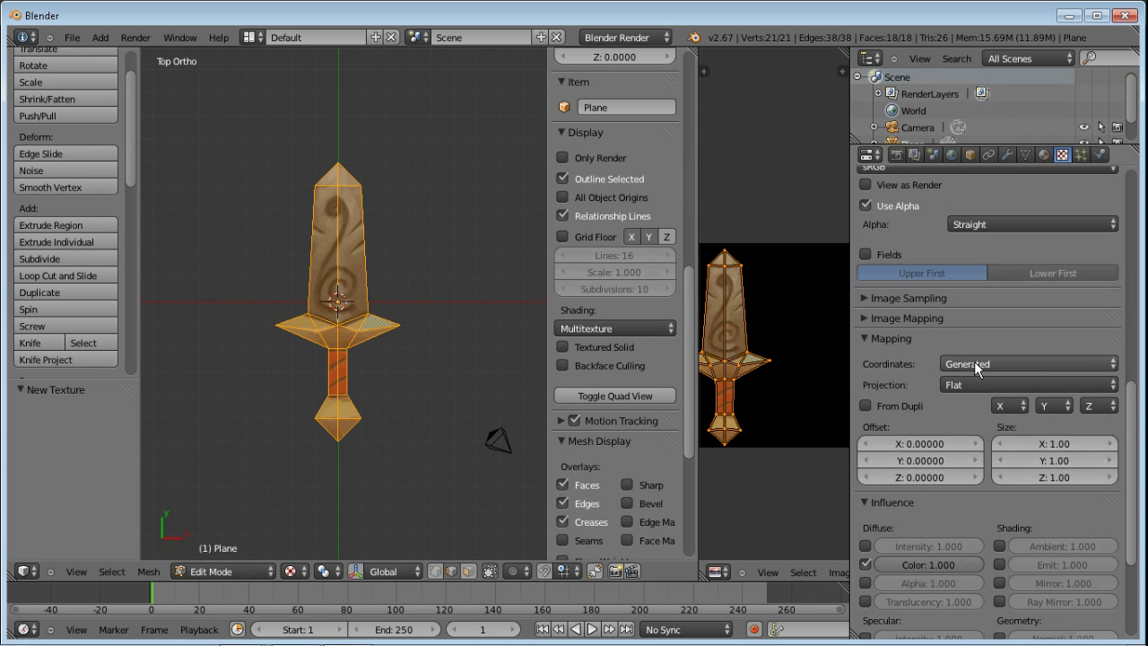
left_click(1023, 363)
left_click(1022, 293)
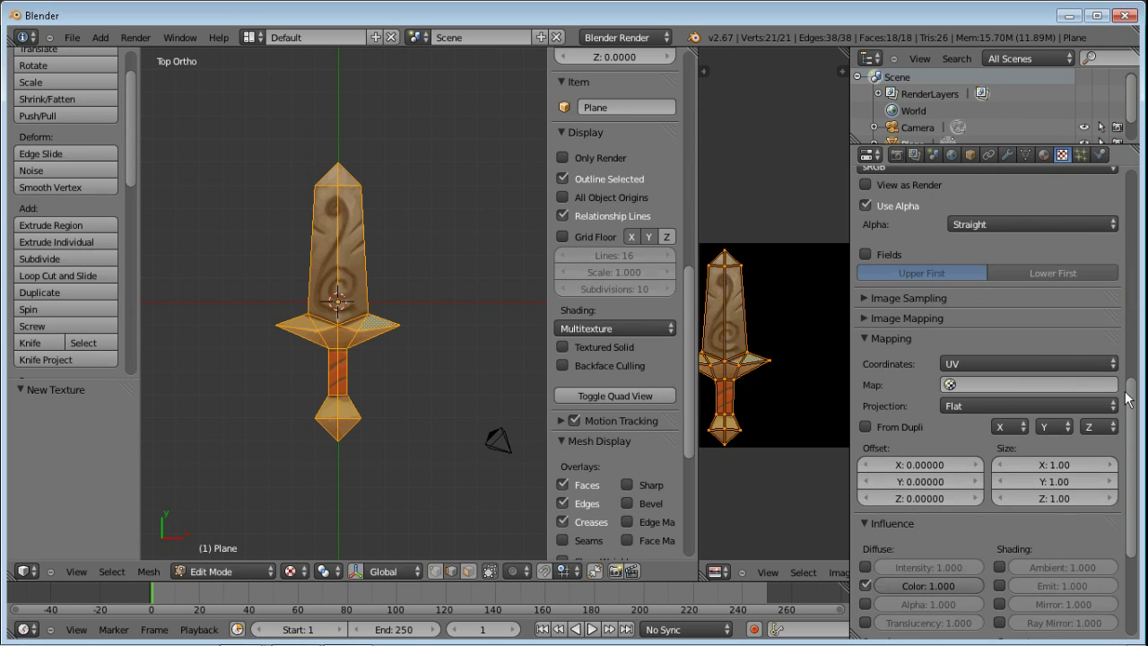
scroll(1124, 399, "up", 2)
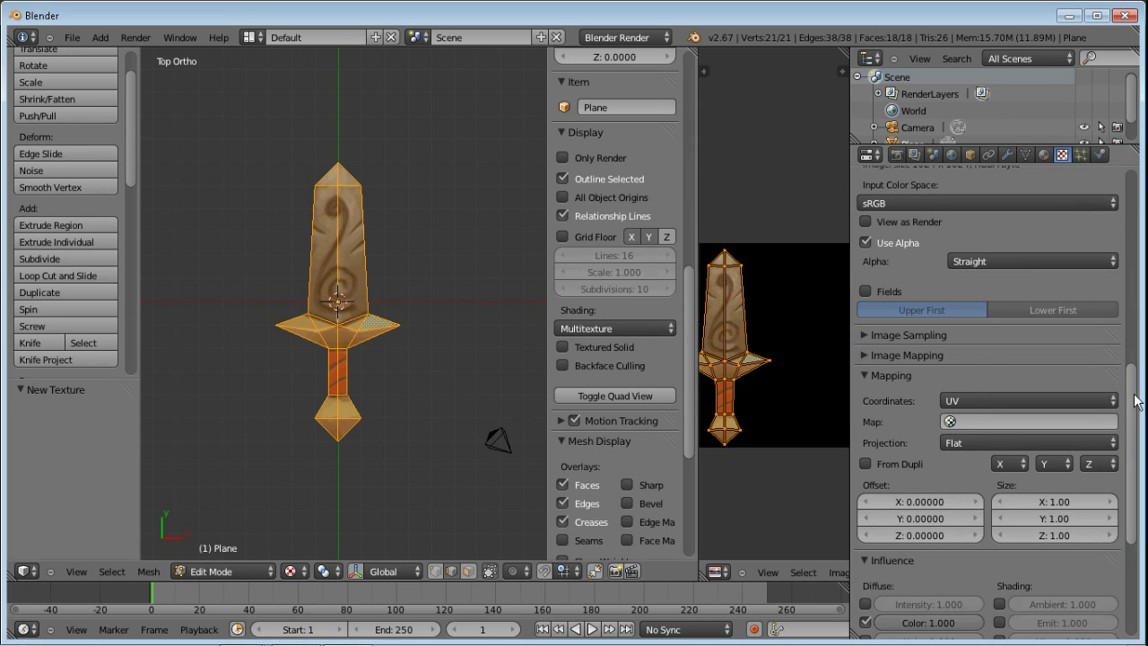
scroll(1126, 404, "up", 10)
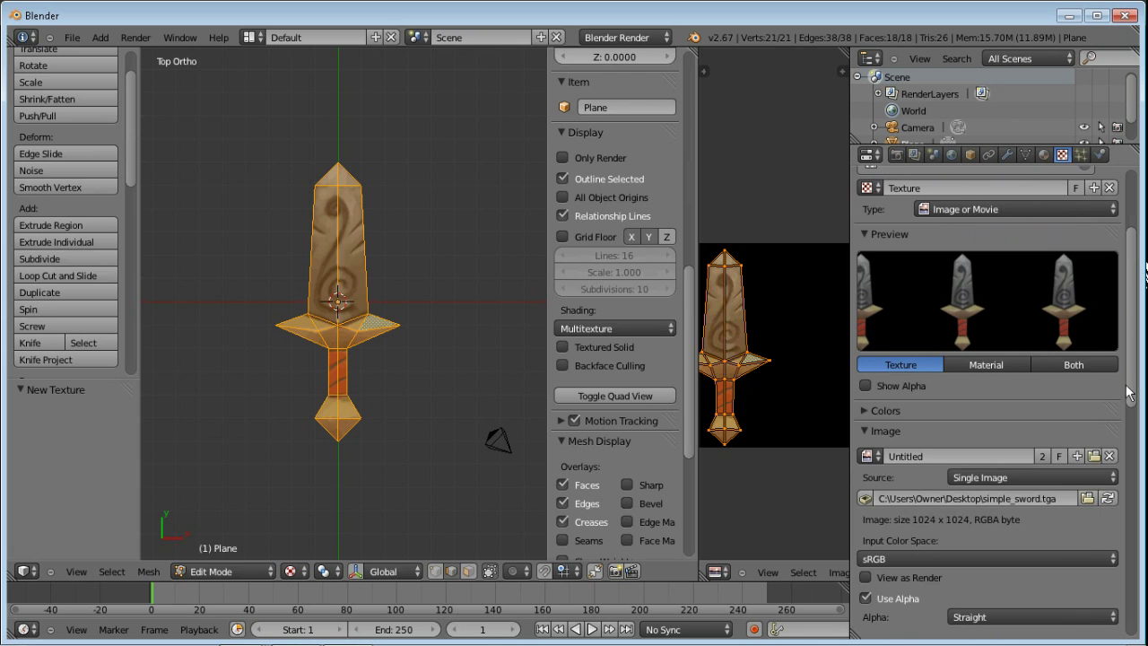
scroll(1137, 381, "up", 4)
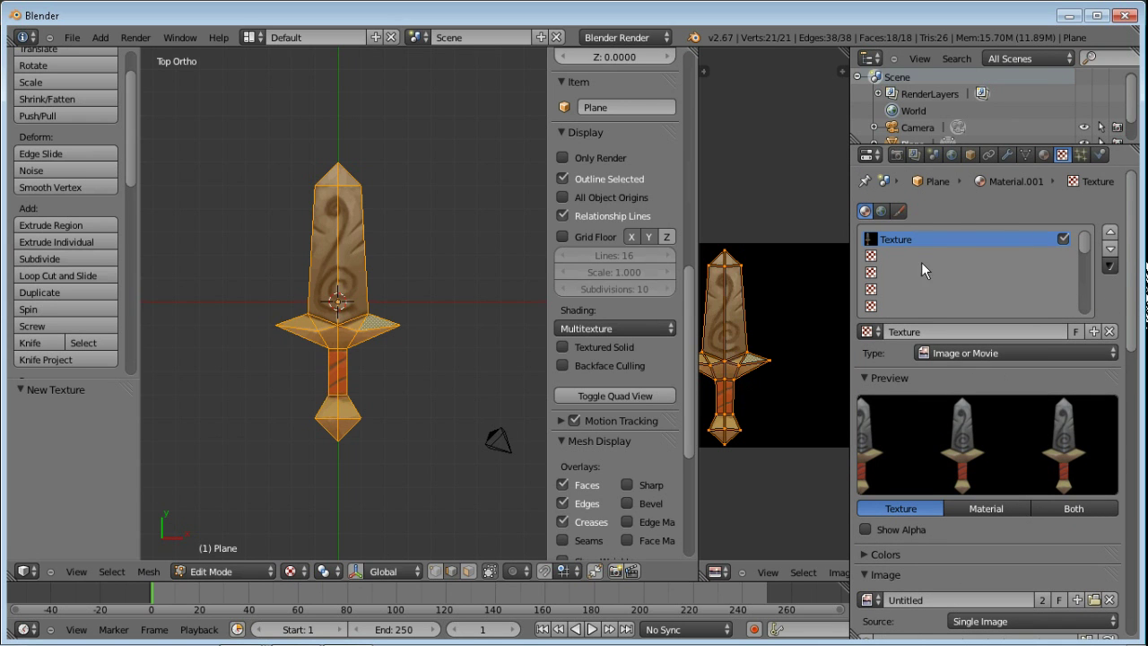
left_click(1044, 154)
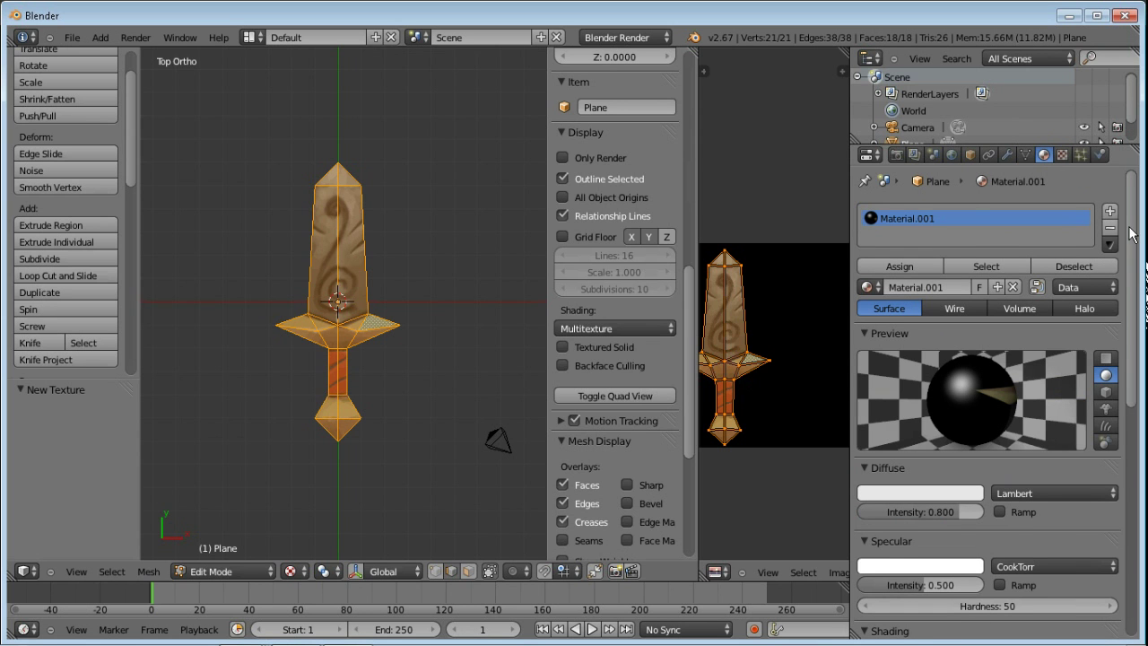
scroll(406, 341, "up", 1)
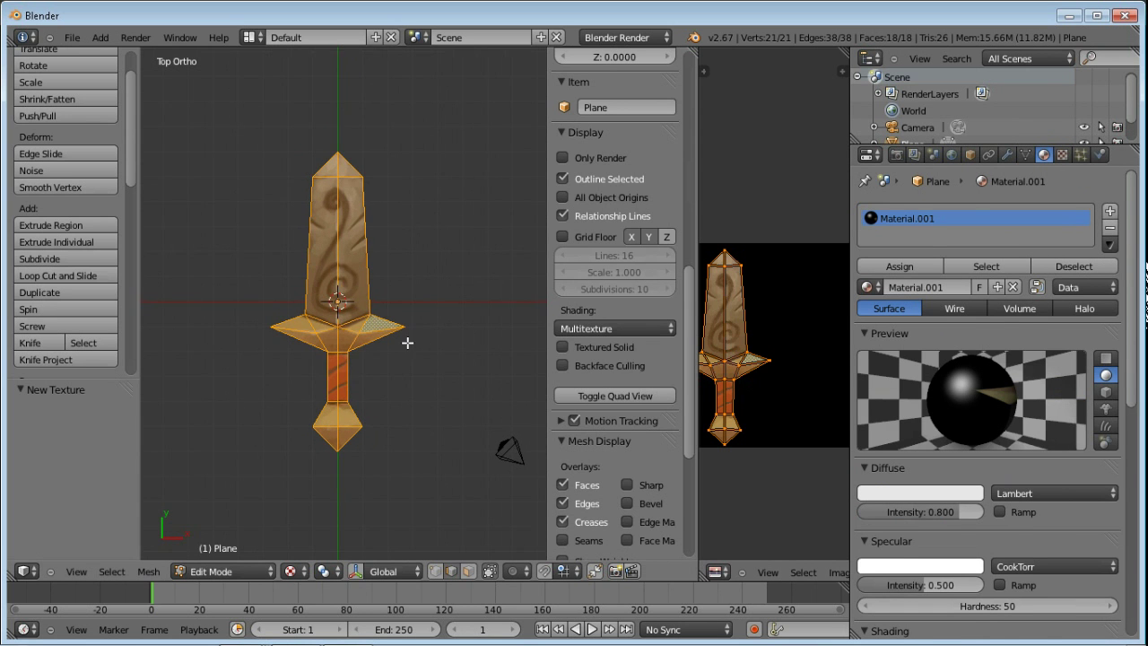
- Leave Edit Mode on the original sword and show the second layer together with the first
key("Tab")
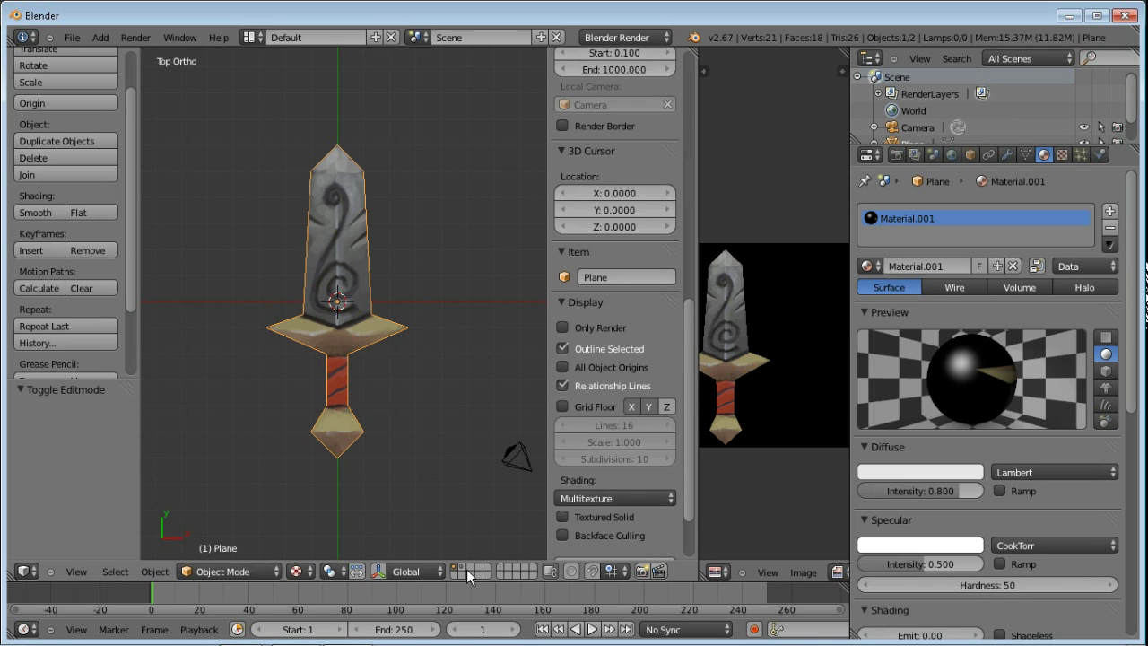
key("shift+d")
key("s")
left_click(417, 413)
scroll(422, 355, "up", 2)
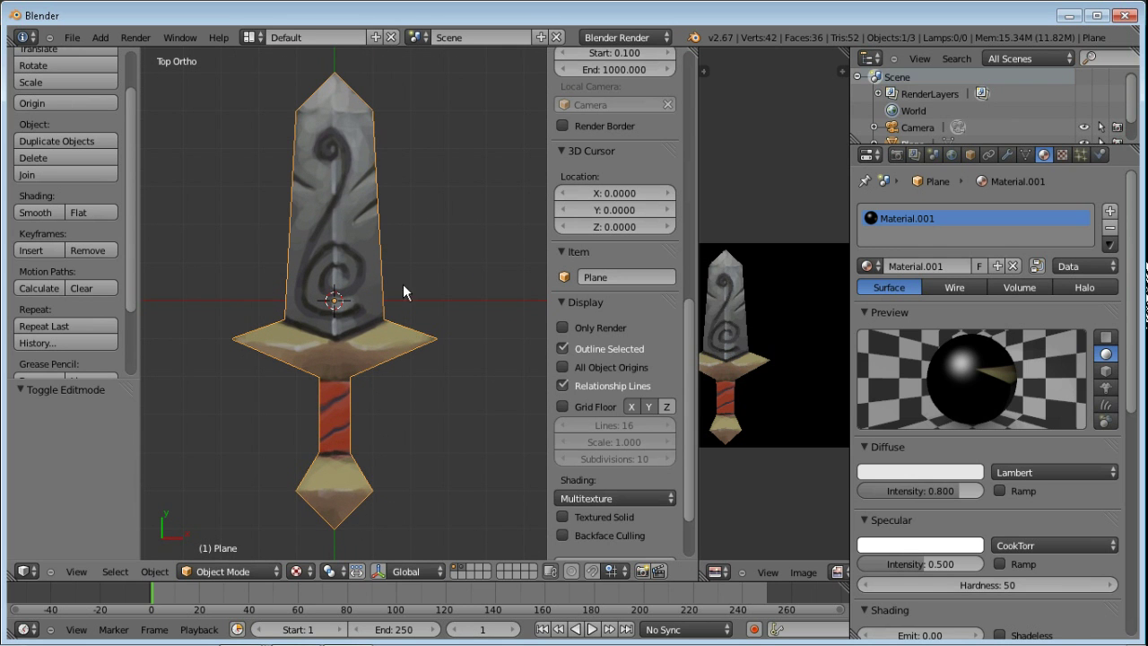
- Select the original sword first and add the overlapping duplicate to the selection as the active object
right_click(392, 351)
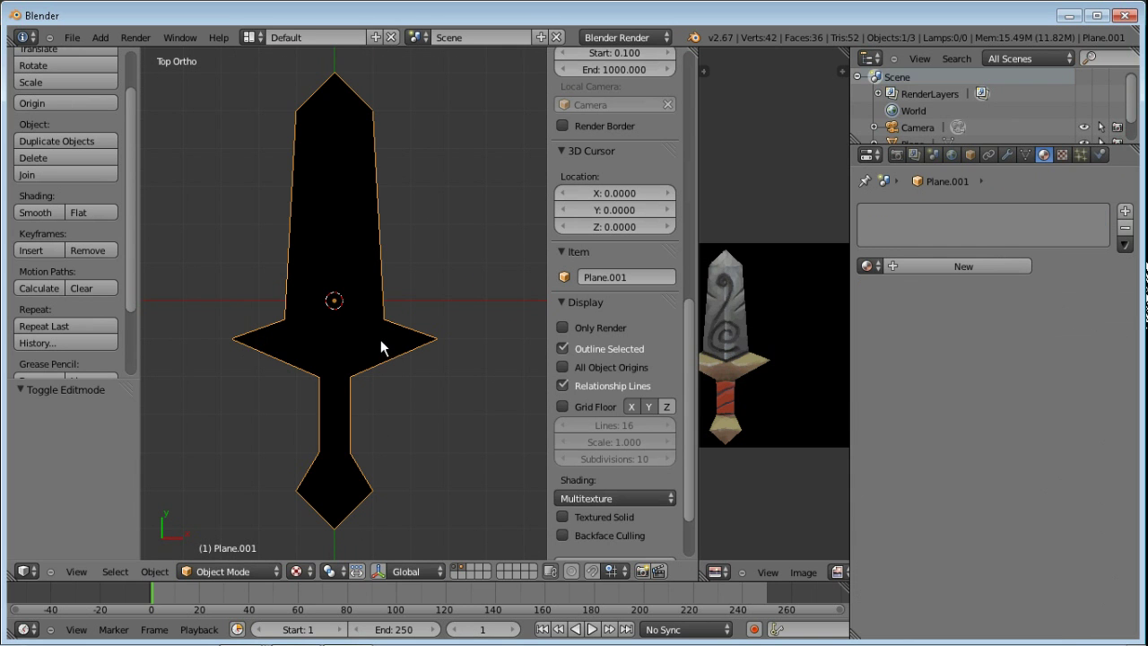
right_click(382, 340)
right_click(382, 341)
right_click(381, 341)
right_click(383, 344)
right_click(380, 343)
right_click(380, 341)
right_click(369, 340)
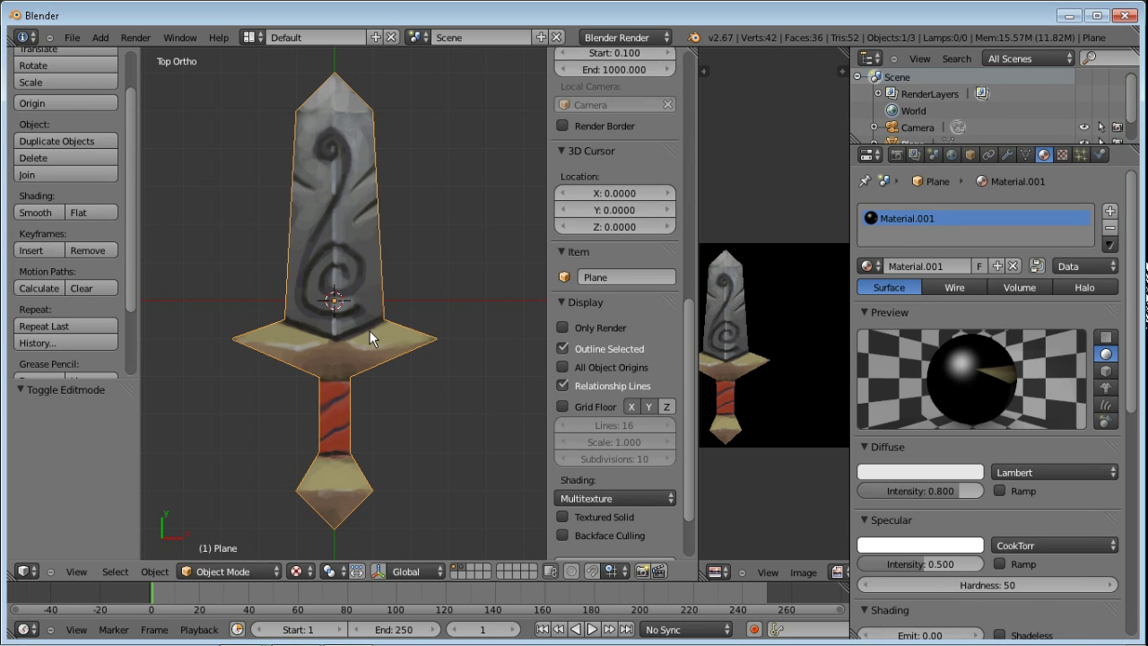
right_click(370, 330)
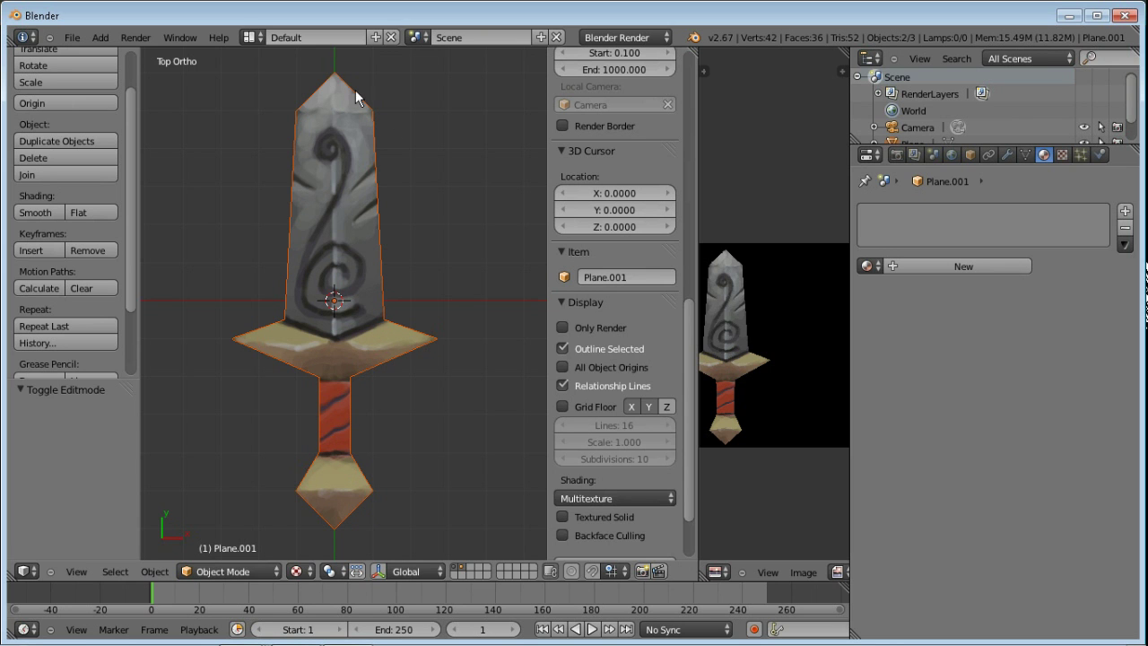
- In the render bake settings, set the bake mode to Textures and enable Selected to Active
left_click(897, 154)
scroll(992, 515, "down", 6)
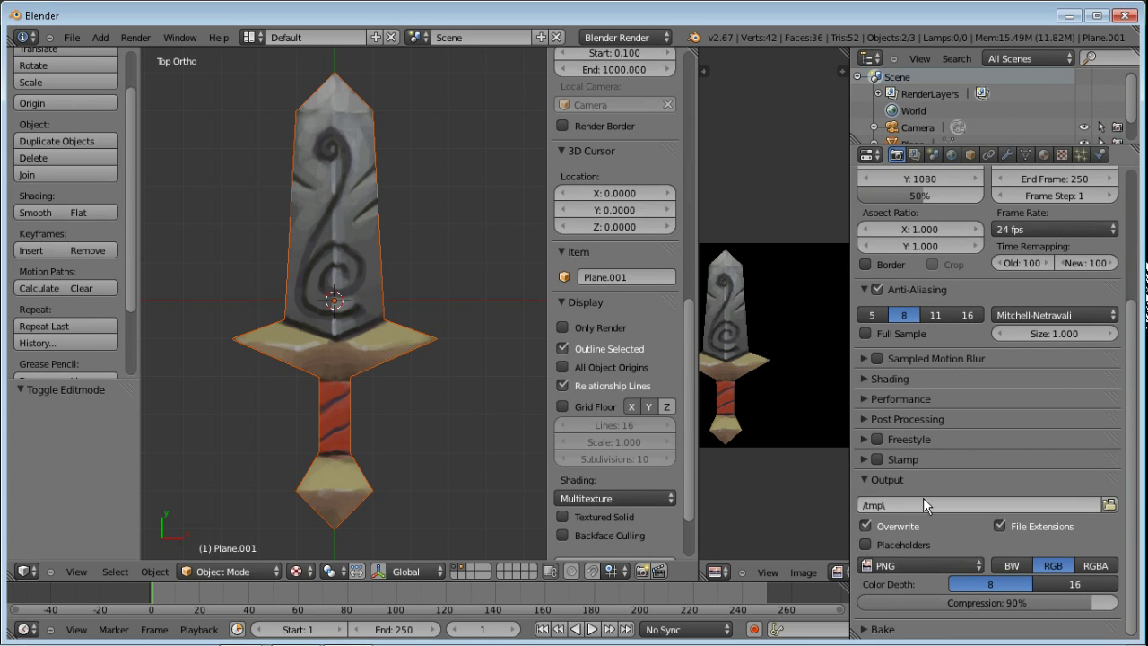
left_click(874, 629)
left_click_drag(1132, 476, 1132, 561)
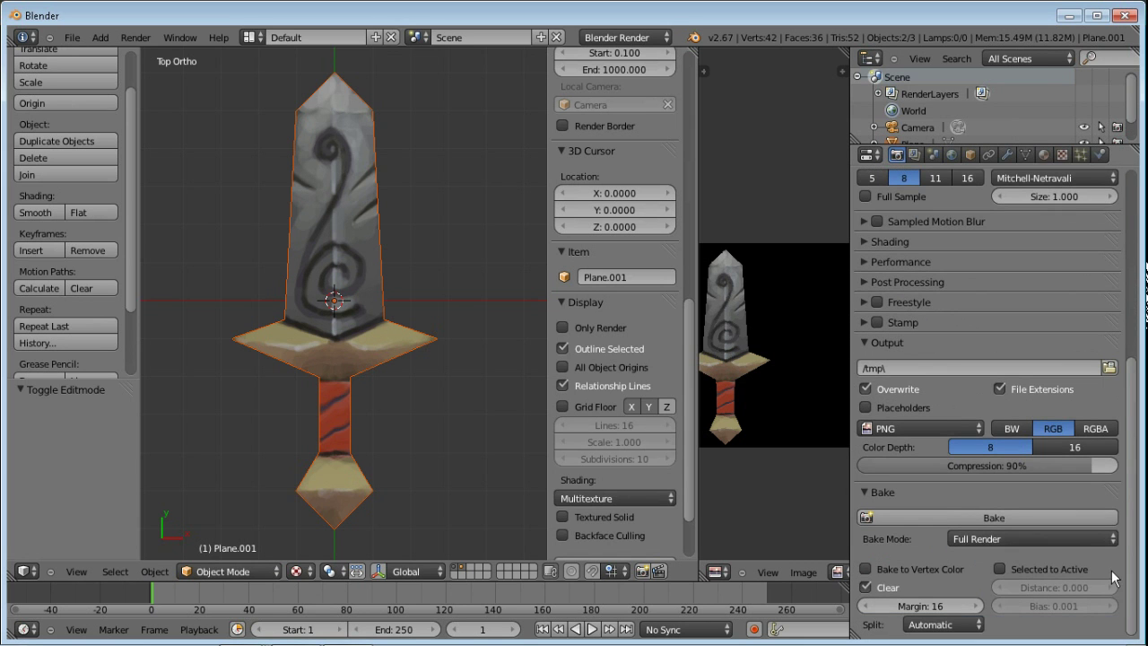
left_click(1007, 539)
left_click(969, 449)
left_click(999, 570)
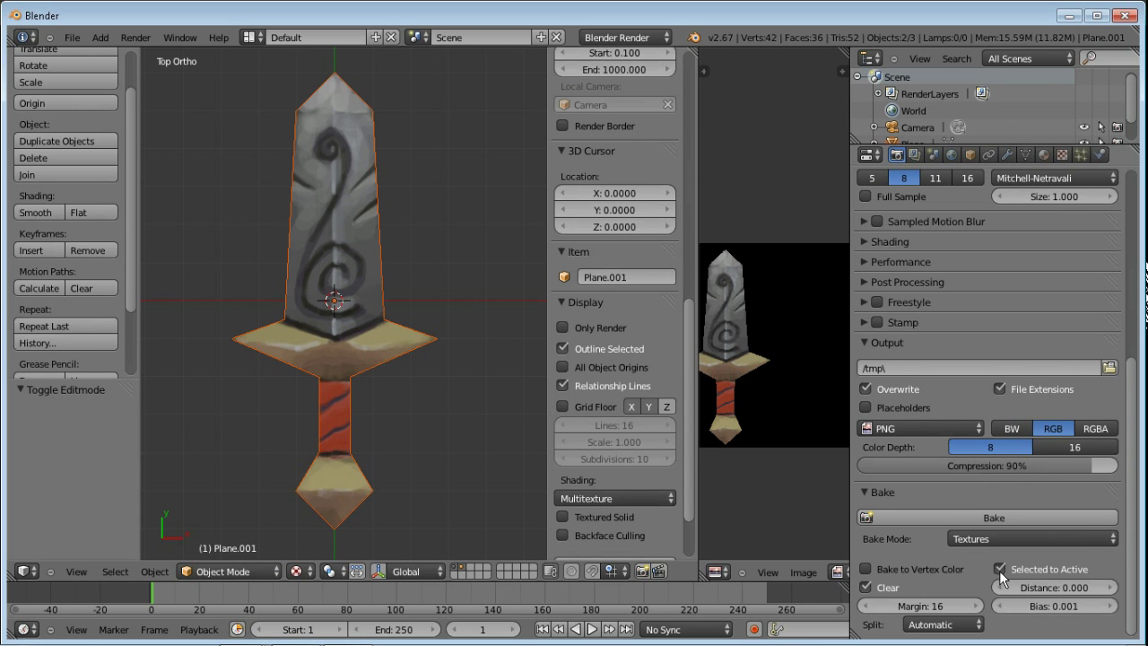
- Reselect the original sword alone and extend the selection to the duplicate, Plane.001, so that it is active
right_click(389, 347)
right_click(387, 348)
right_click(376, 348)
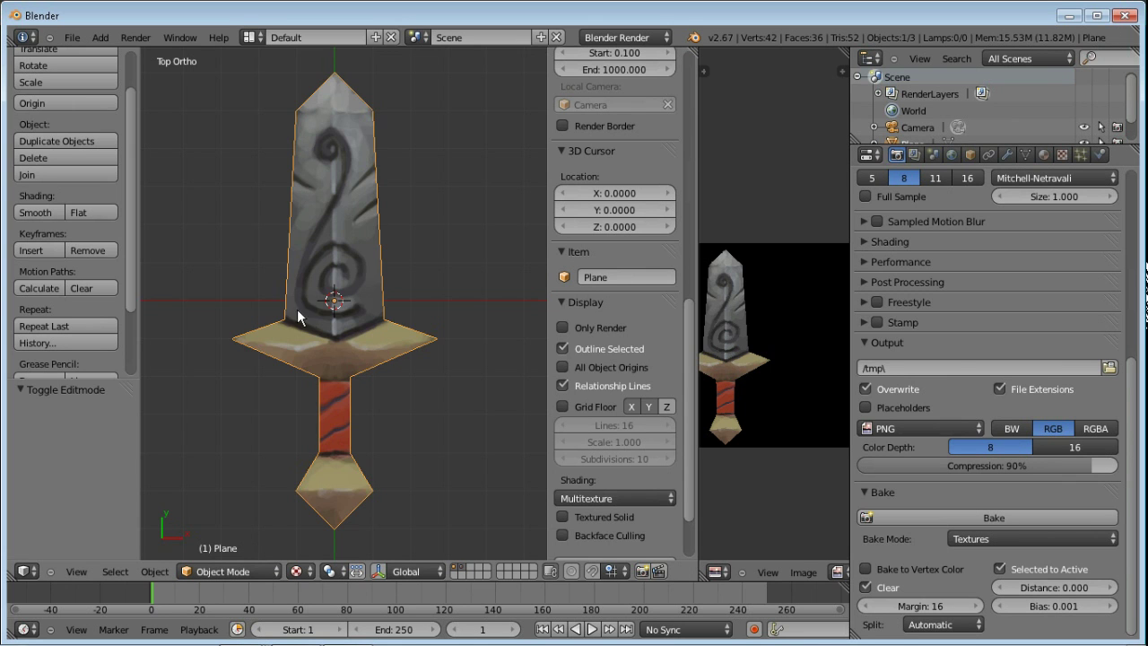
right_click(368, 331, "shift")
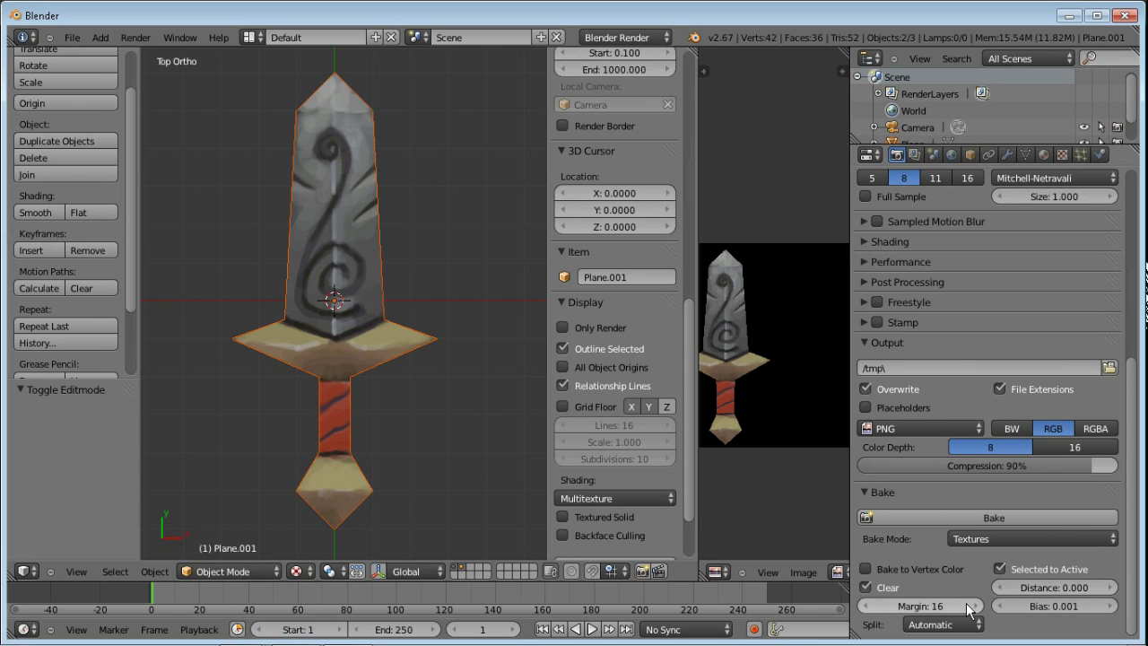
- Set the bake margin to 64 and bake the original's texture onto the duplicate's image
left_click(930, 608)
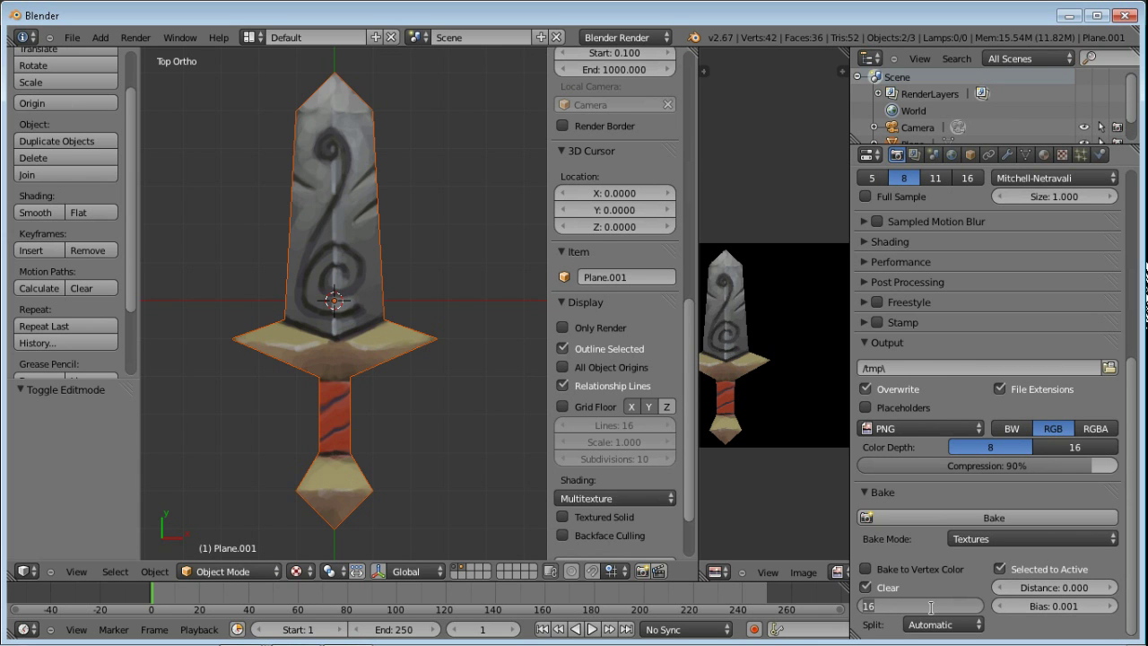
type("6")
key("Return")
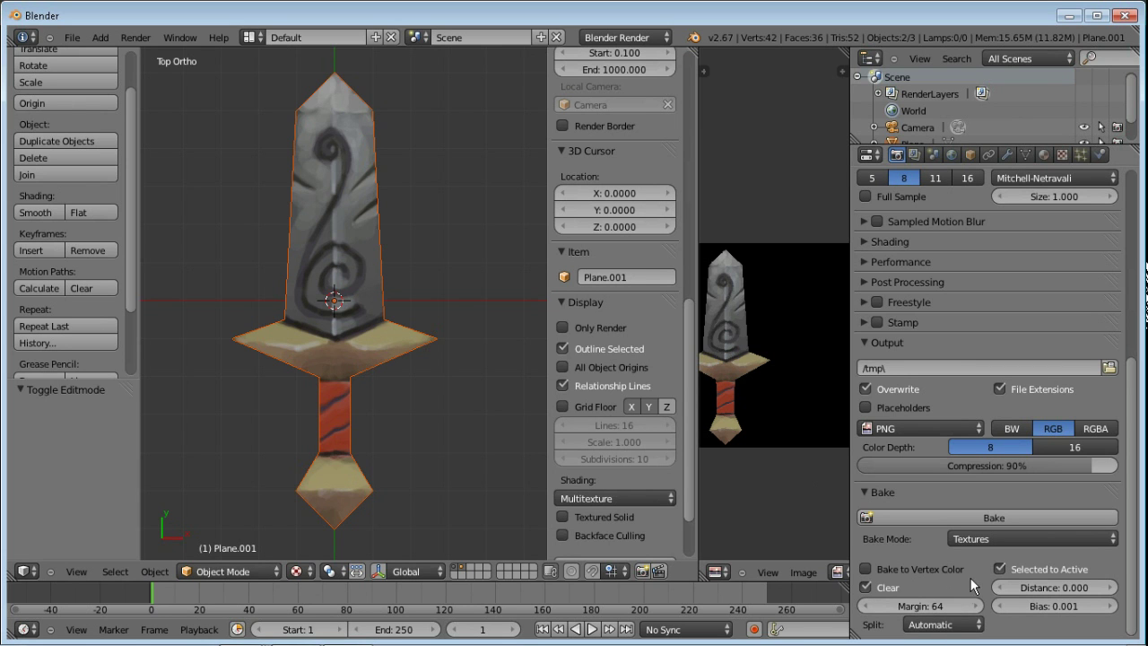
left_click(994, 519)
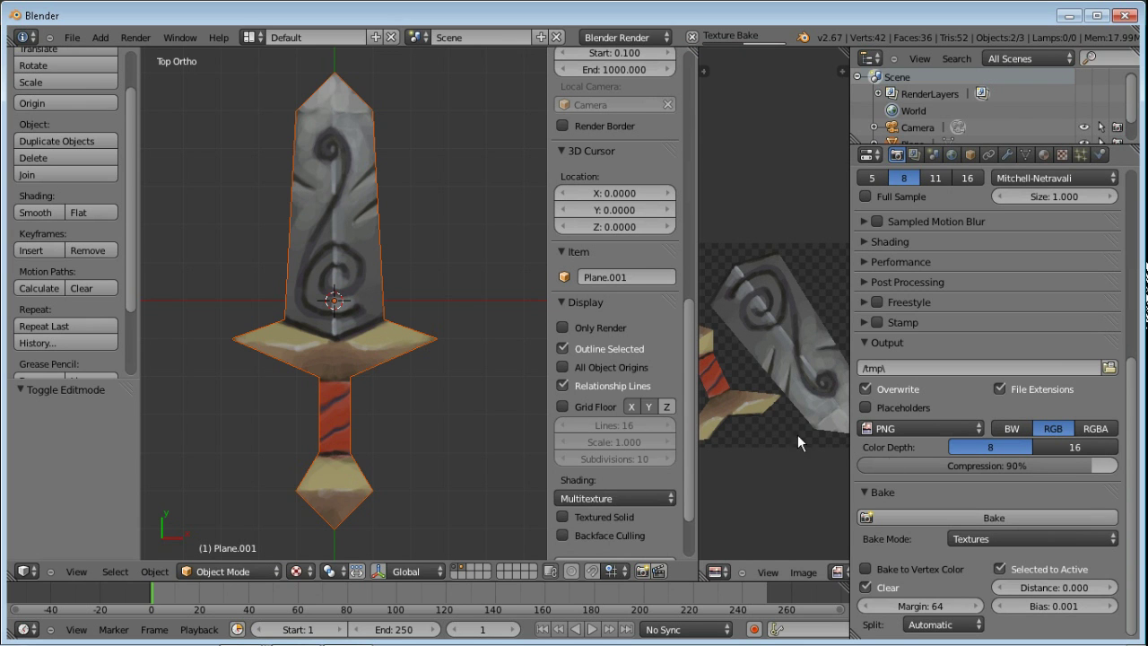
- Examine the baked texture in a maximized image editor and restore the normal layout
key("shift+space")
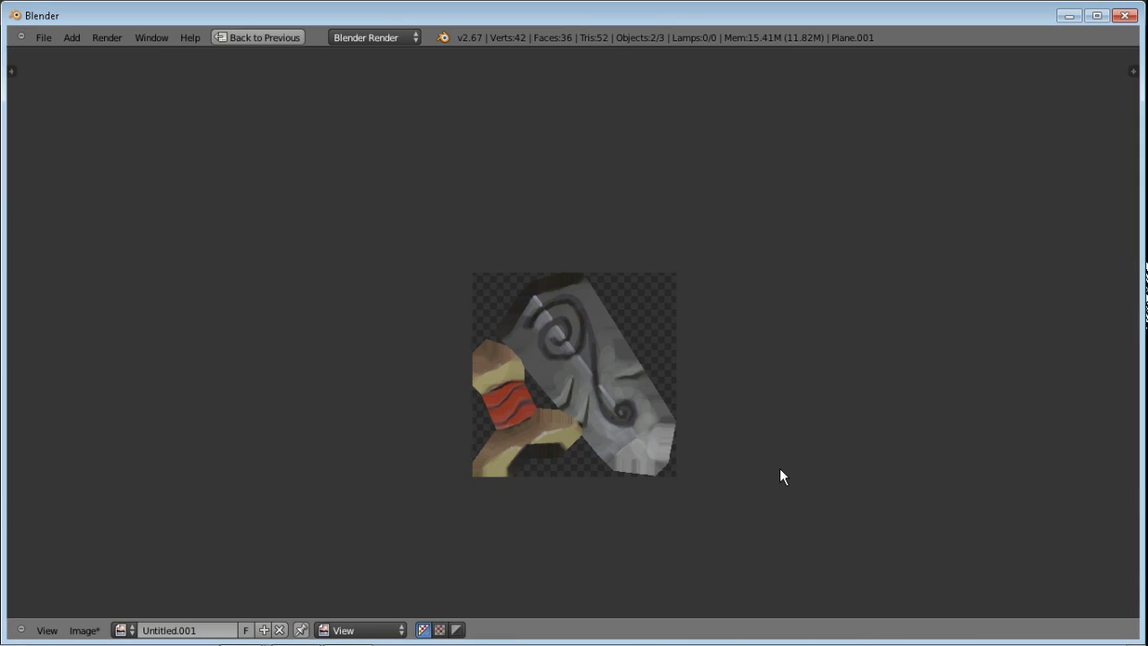
middle_click_drag(487, 398, 604, 247, "ctrl")
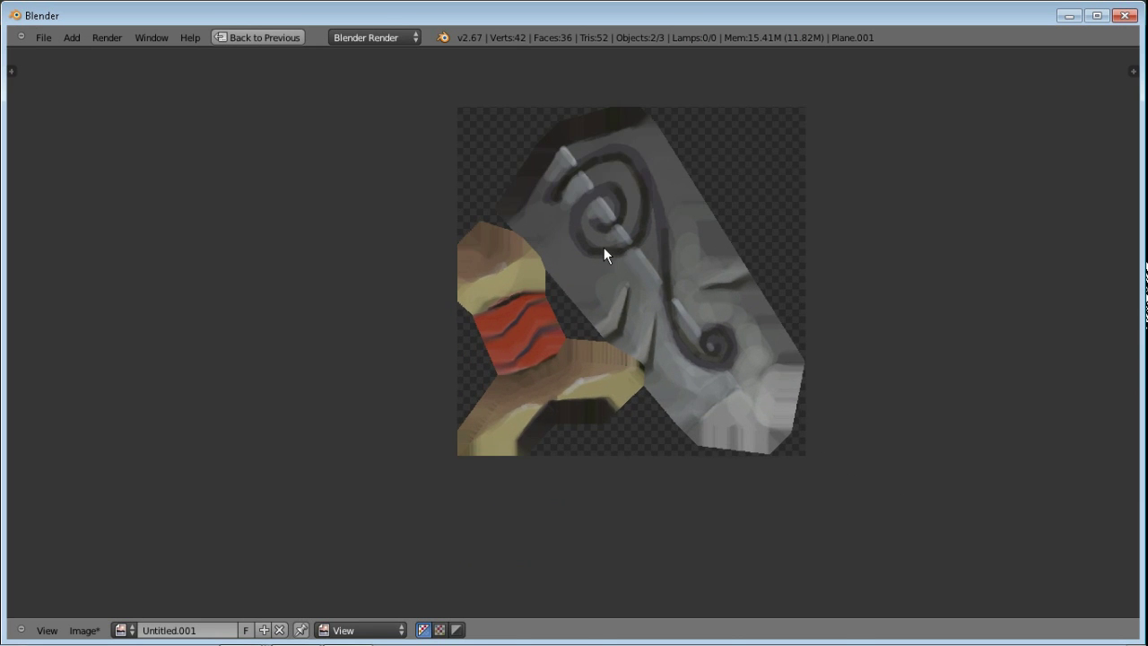
key("shift+space")
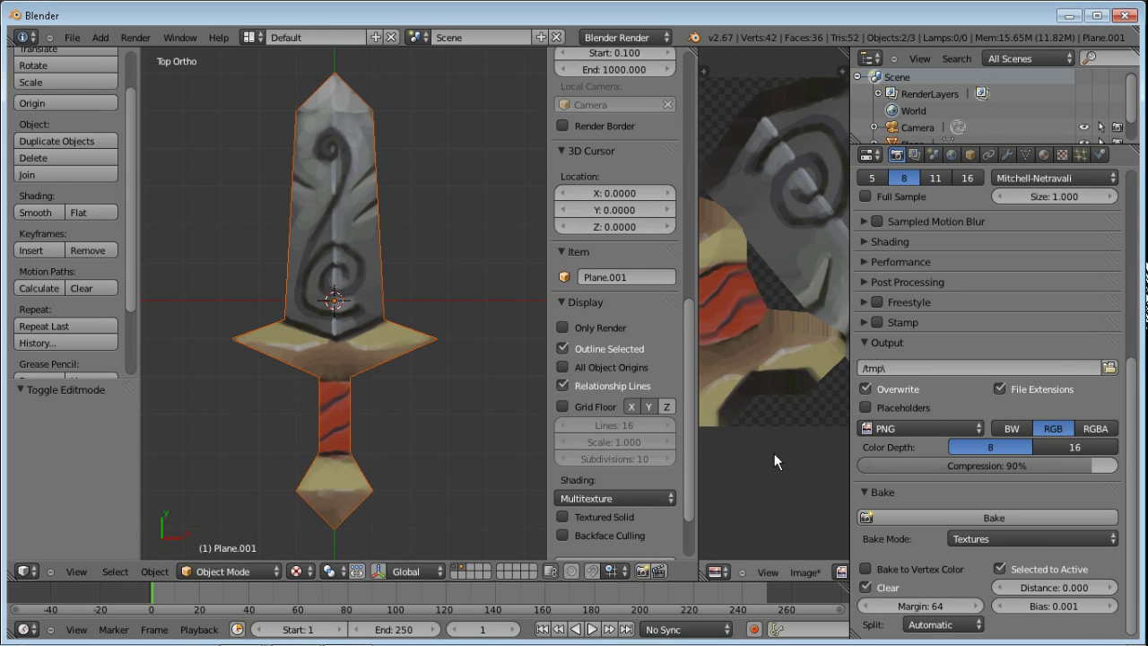
- Widen the image editor and hide the 3D view's properties region to fit the whole baked texture in view
left_click_drag(698, 412, 610, 416)
key("n")
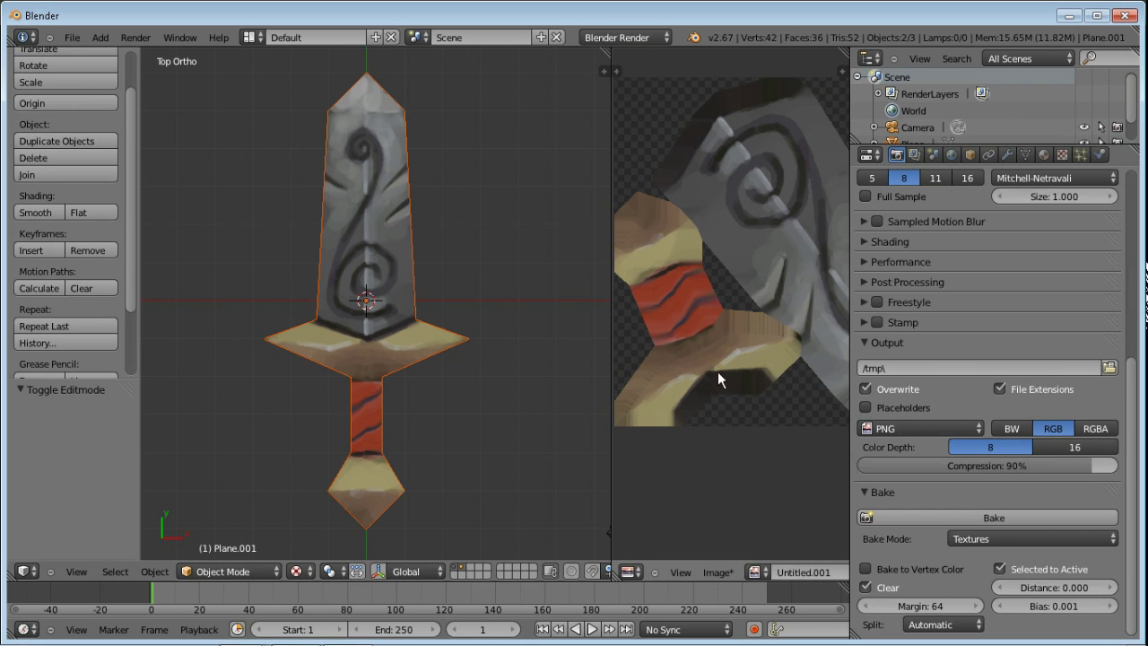
scroll(718, 373, "down", 4)
left_click(717, 571)
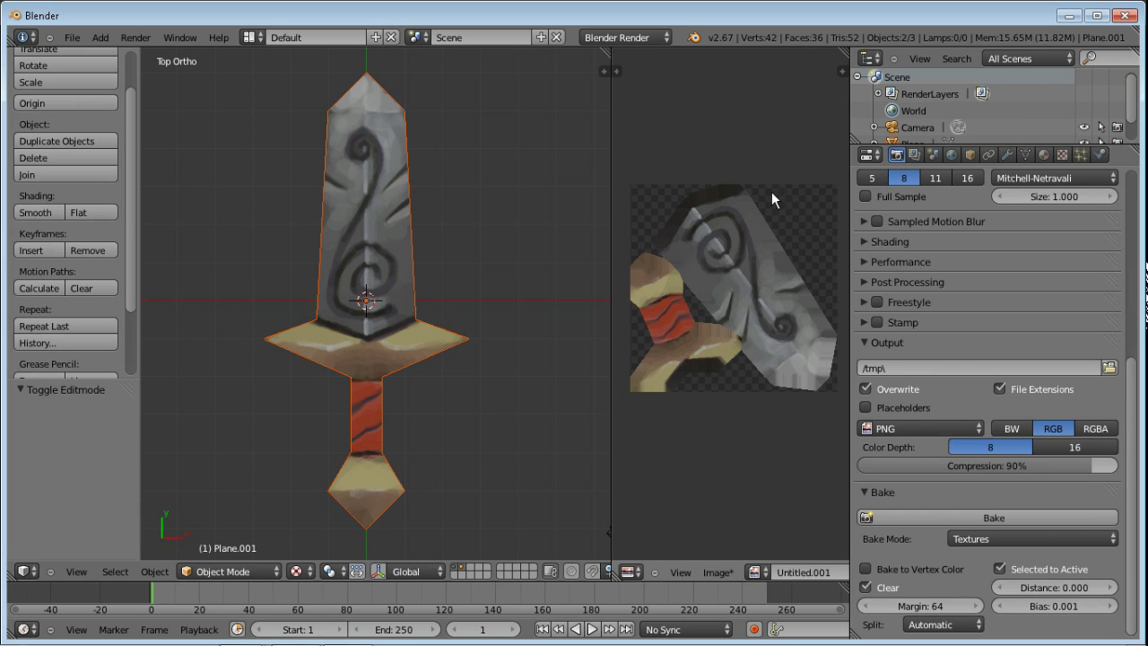
- Show only the duplicate sword's layer and compare the textured model closely with the baked image
left_click(460, 567)
scroll(464, 313, "up", 4)
scroll(441, 415, "down", 2)
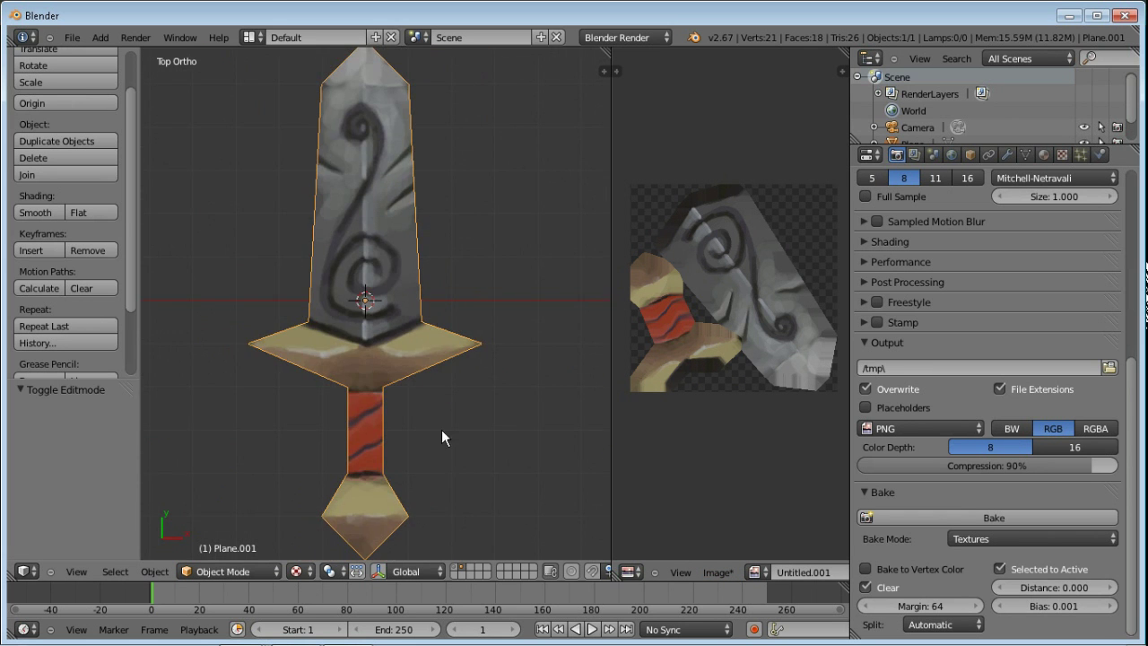
scroll(451, 367, "up", 5)
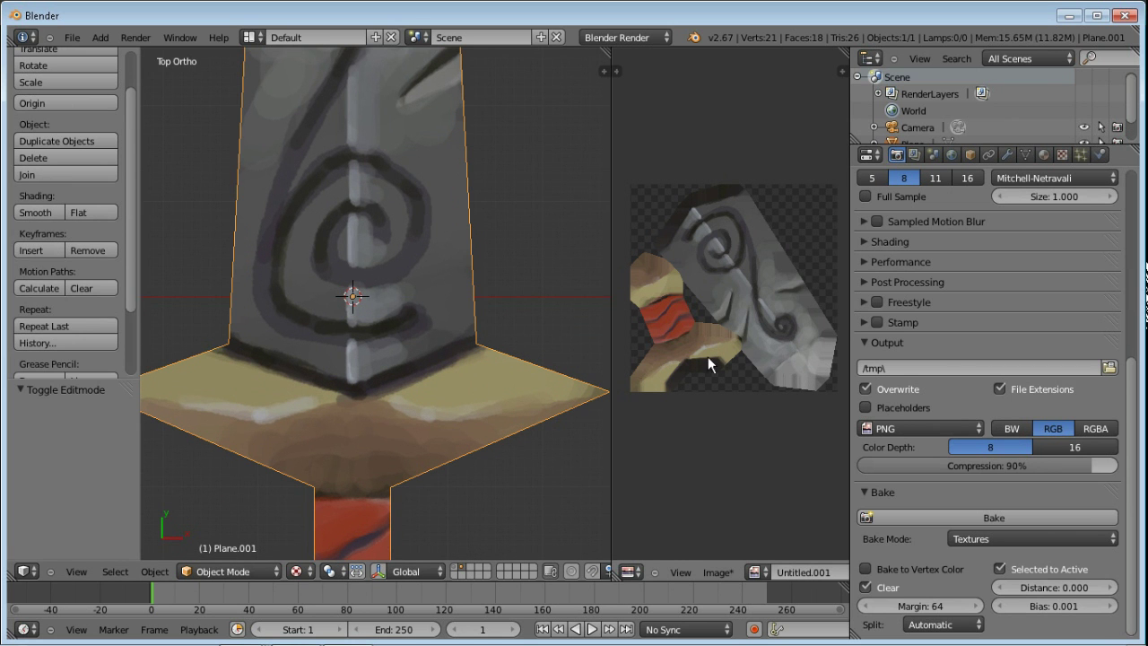
scroll(736, 427, "up", 2)
scroll(761, 432, "down", 3)
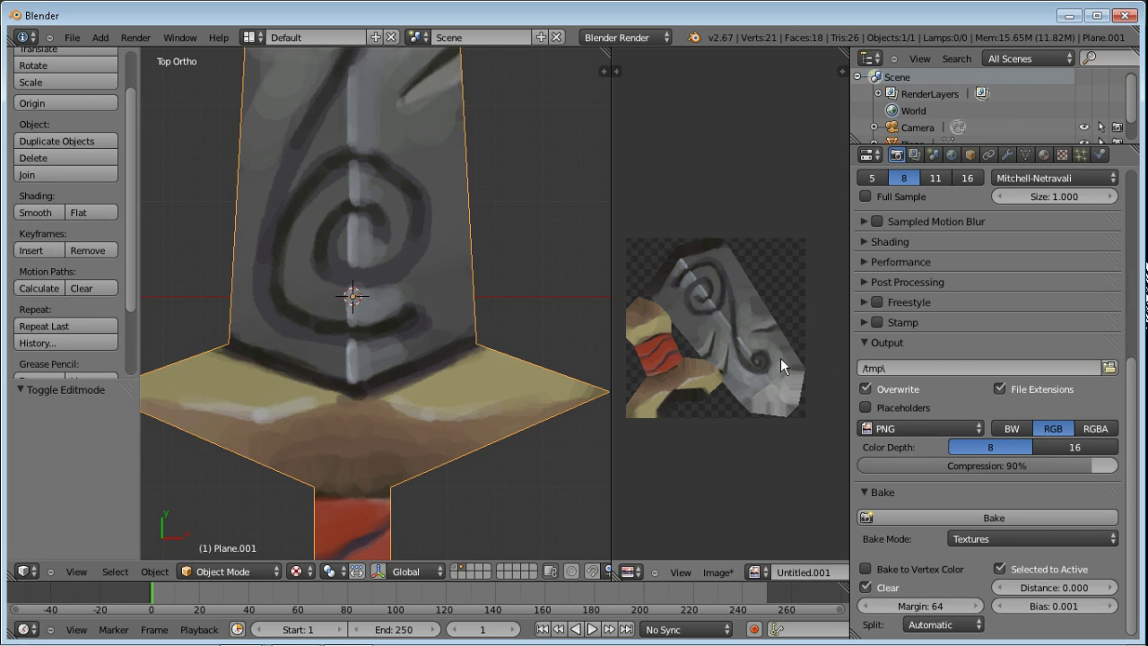
- Save the baked image as a Targa file on the Desktop, overwriting simple_sword_duplicate.tga
left_click(716, 571)
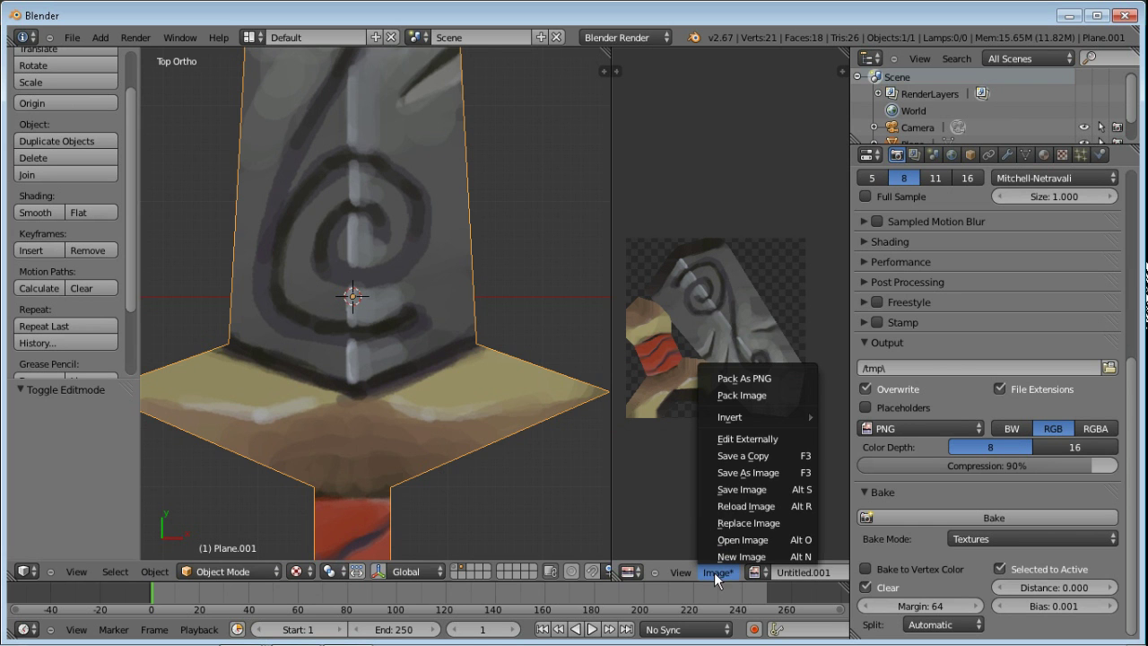
left_click(762, 473)
left_click(328, 222)
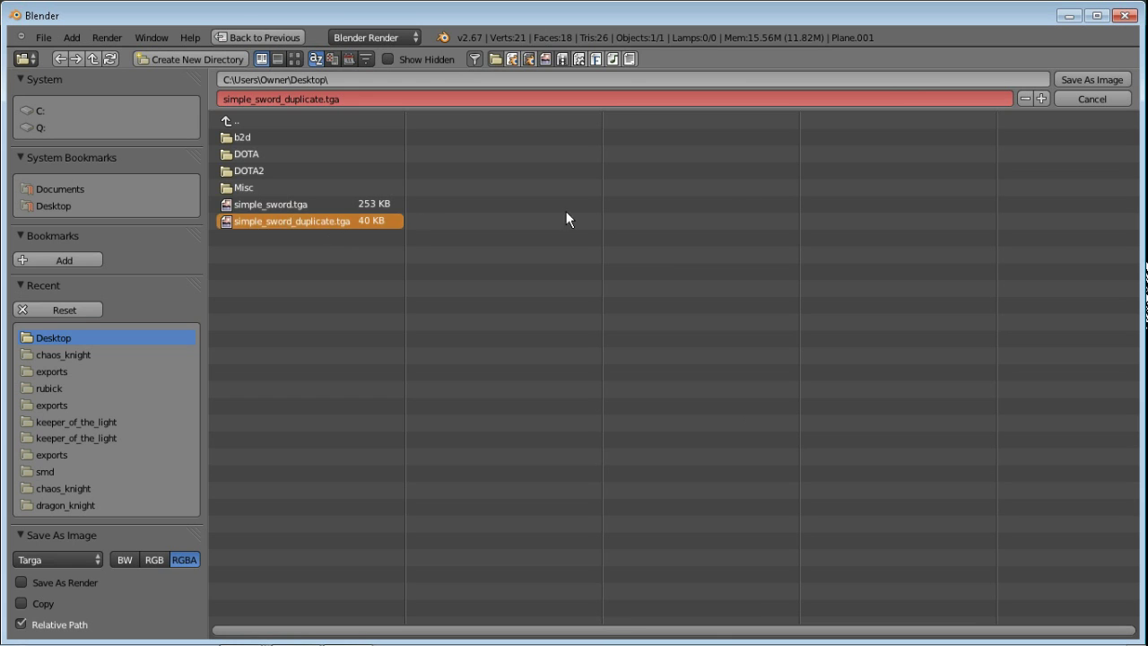
left_click(1090, 80)
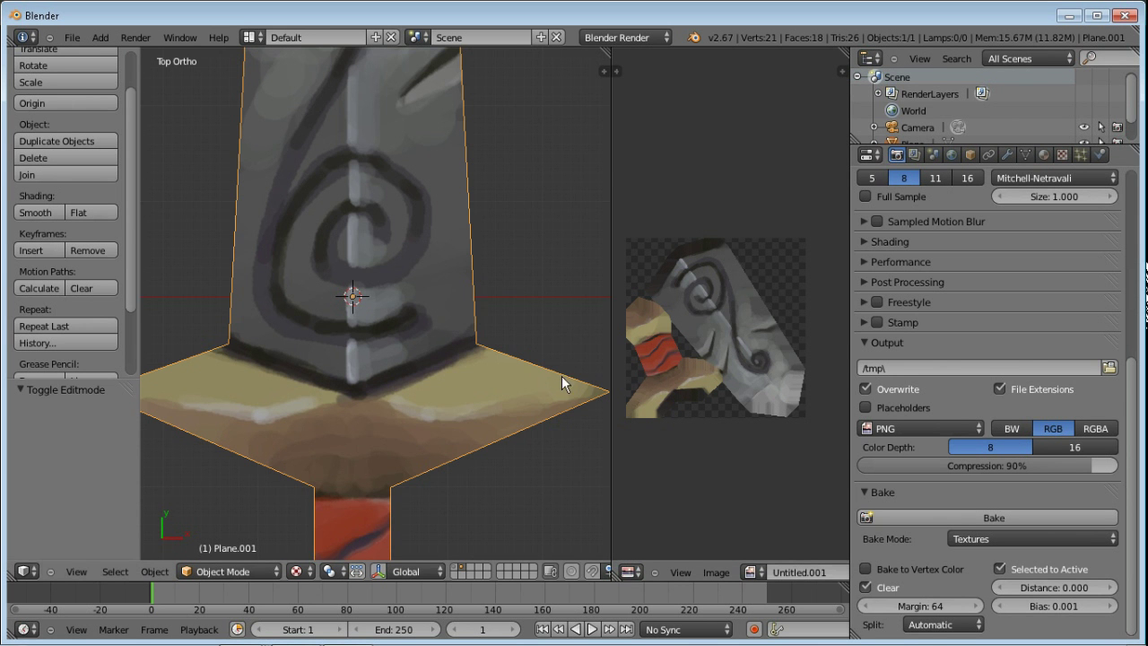
- Compare the duplicate sword's baked texture and UV layout with the original's by selecting each sword and briefly entering Edit Mode
scroll(524, 446, "down", 2)
scroll(738, 340, "up", 2)
middle_click_drag(738, 340, 770, 351)
scroll(757, 421, "down", 2)
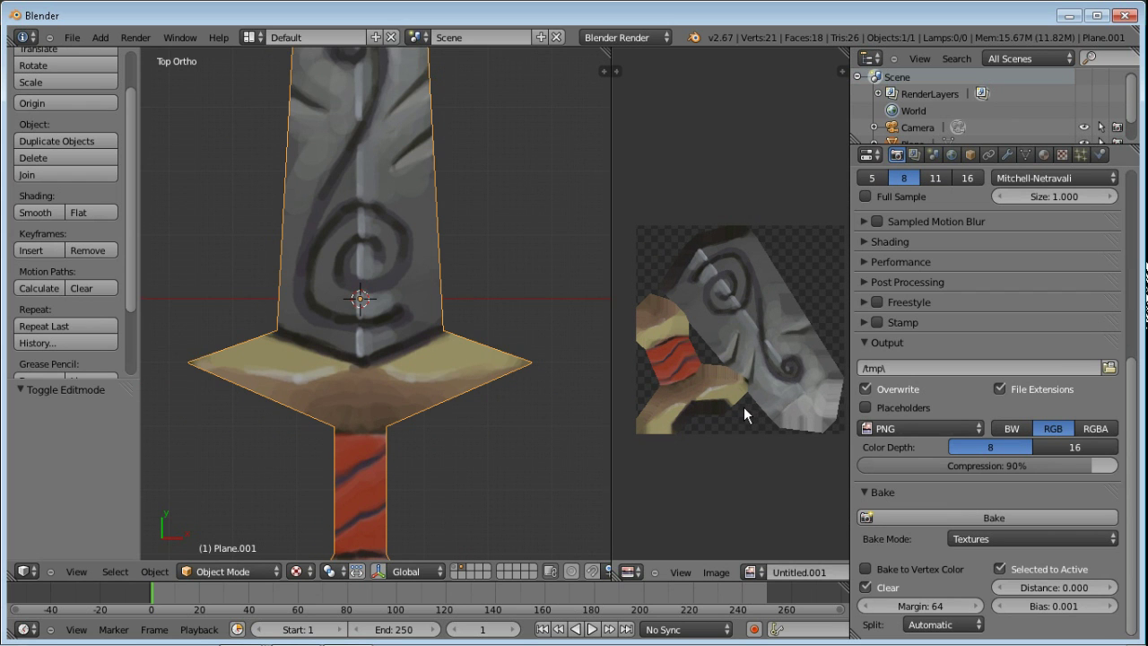
middle_click_drag(751, 419, 758, 270, "ctrl")
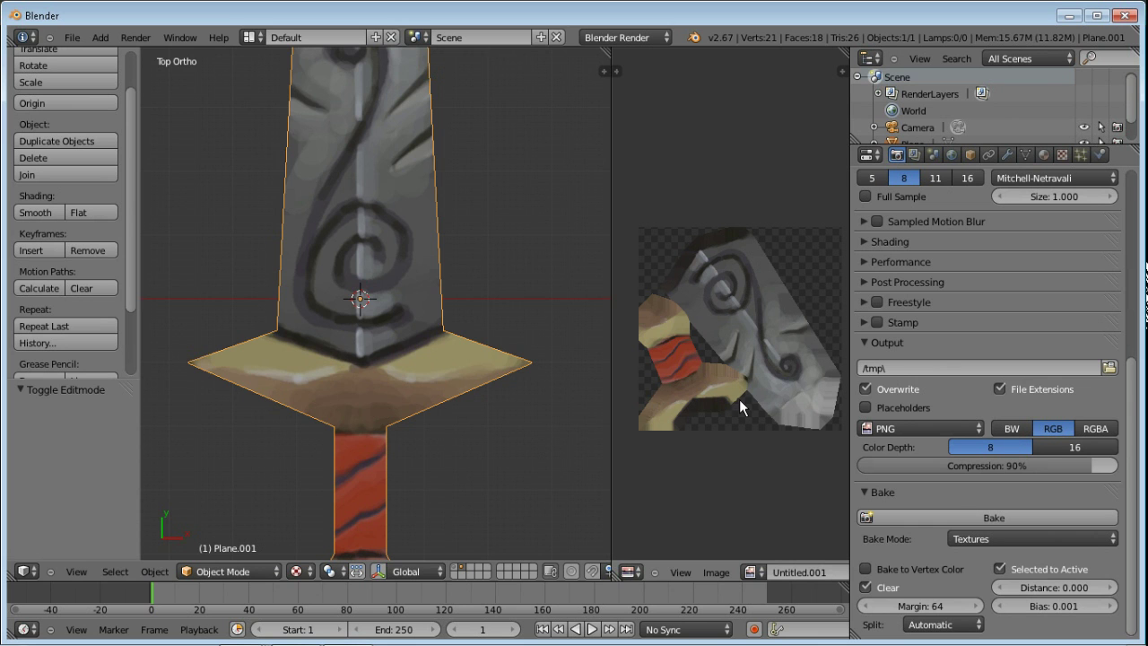
scroll(507, 314, "down", 3)
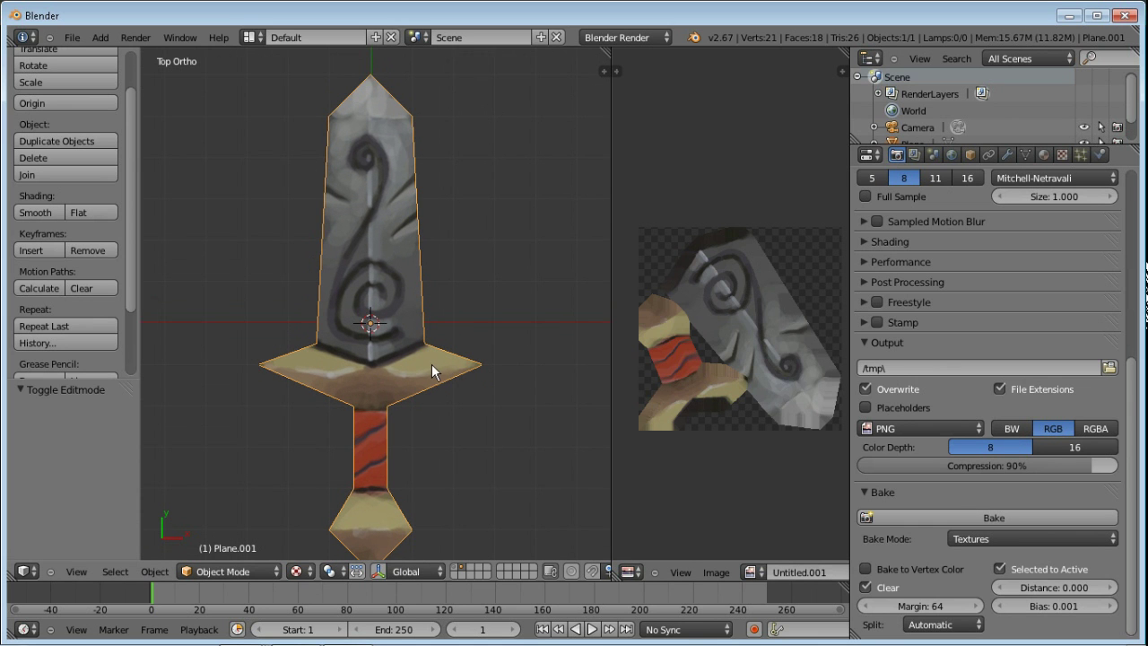
key("Tab")
key("Tab")
right_click(401, 366)
key("Tab")
key("Tab")
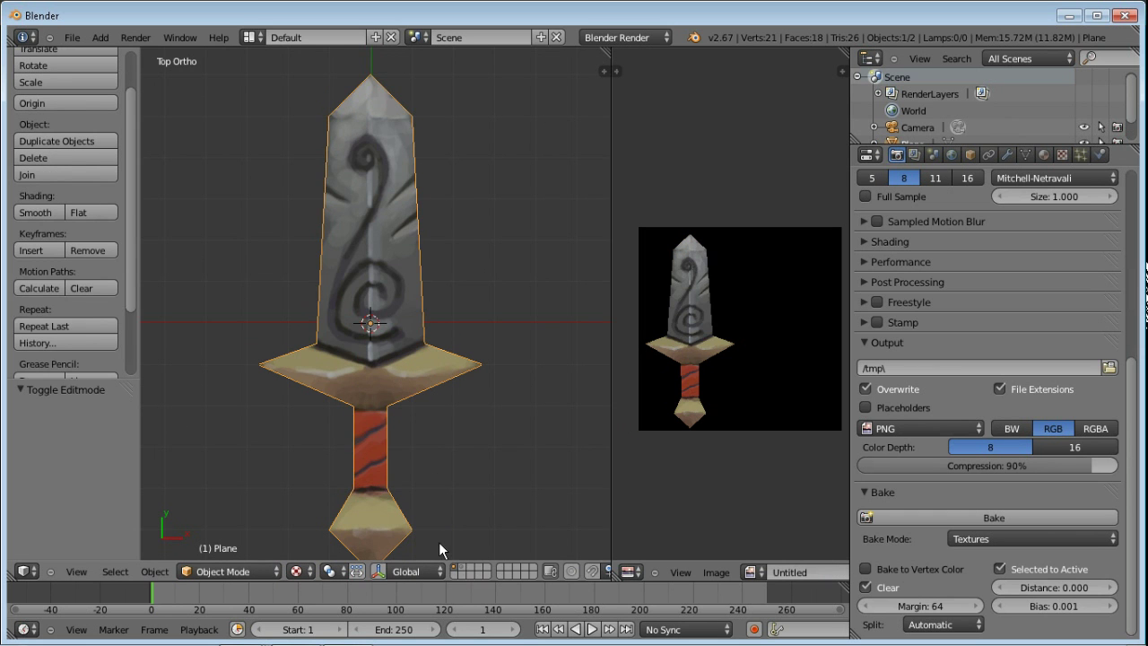
right_click(412, 385)
key("Tab")
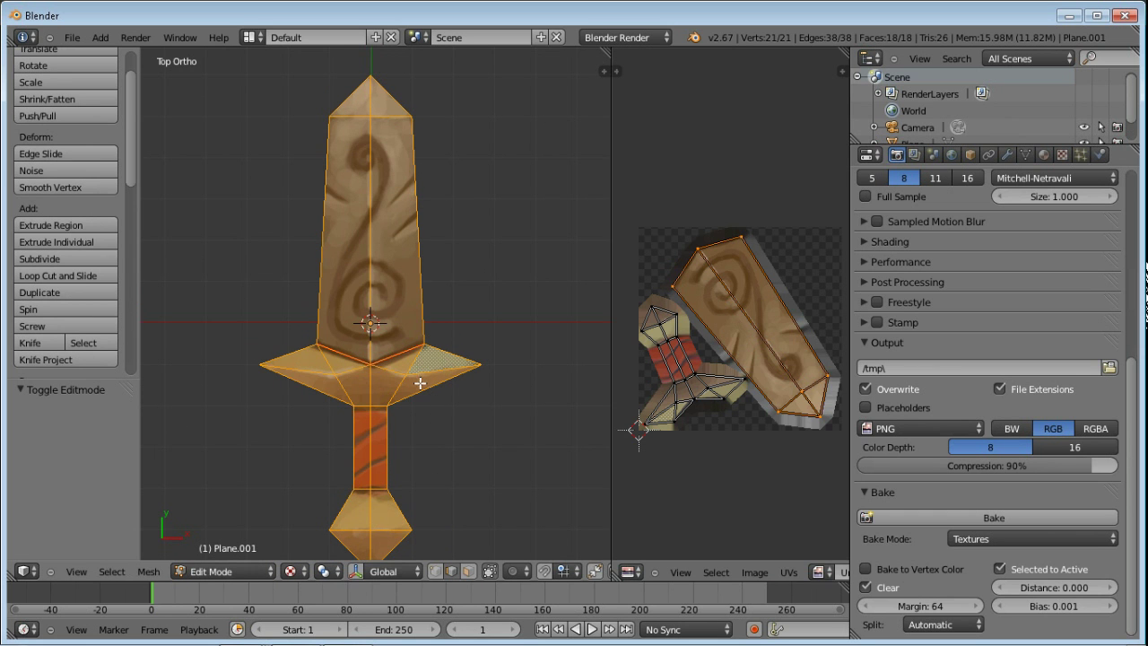
key("Tab")
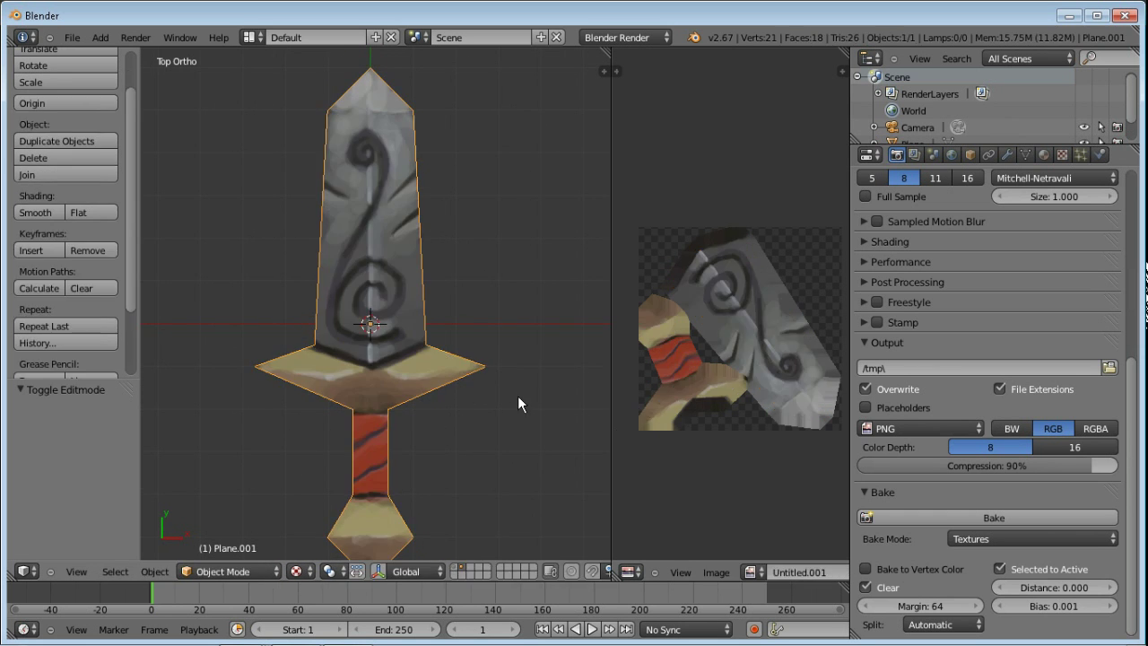